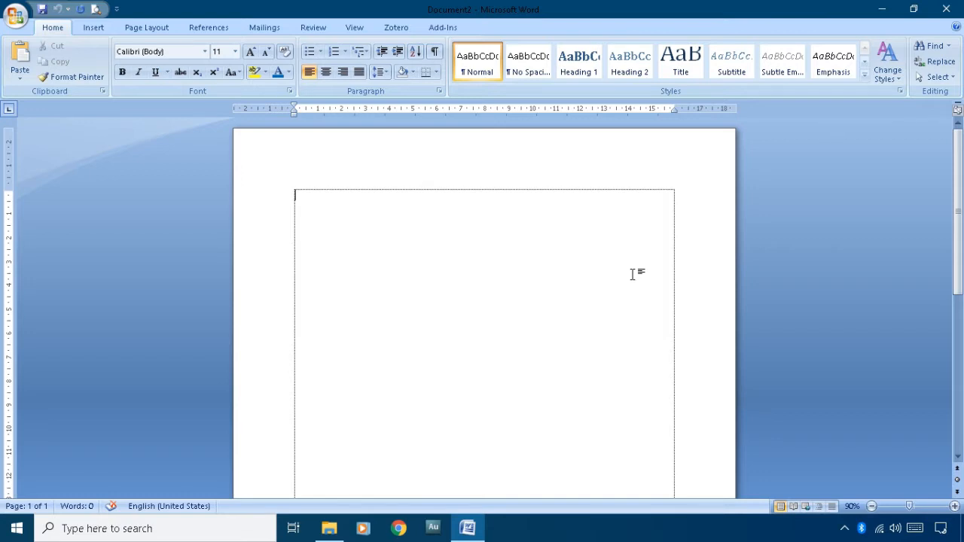
- Fill the blank document with 25 paragraphs of 10 sentences of placeholder text using =rand(25,10), and return to its beginning
text(=)
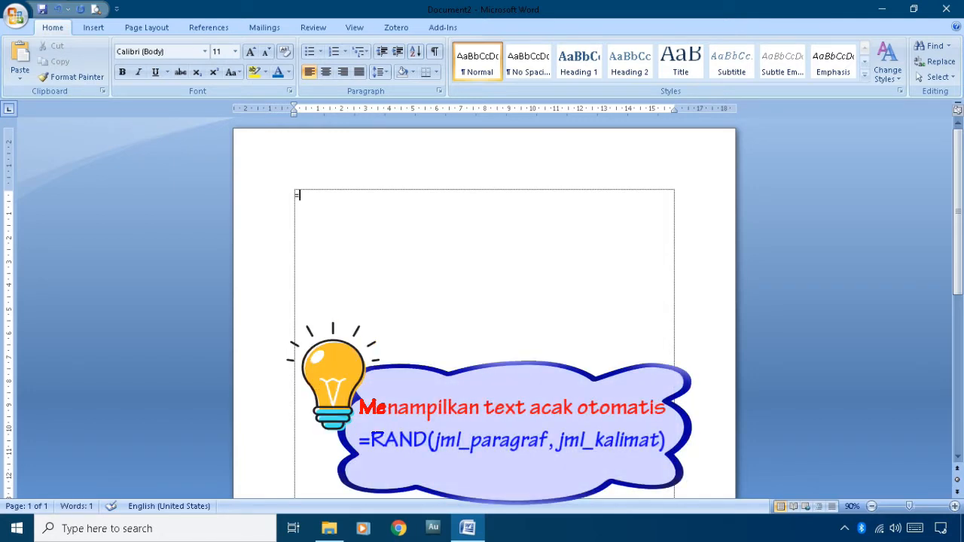
text(rand(25,10))
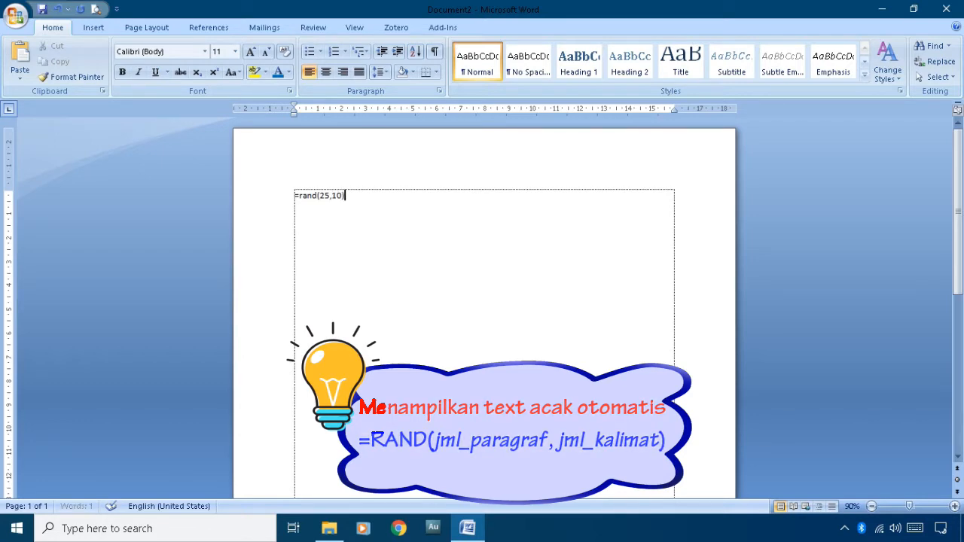
key(Return)
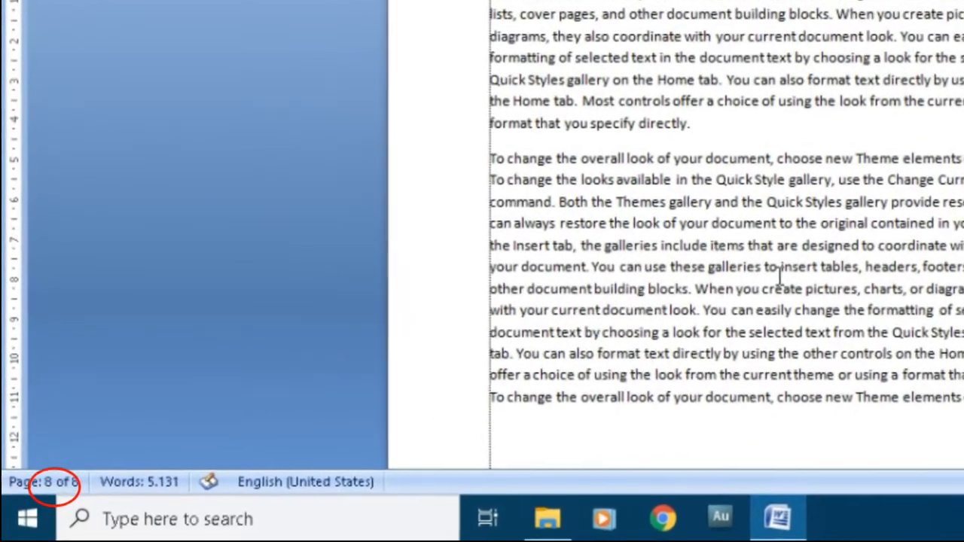
key(ctrl+a)
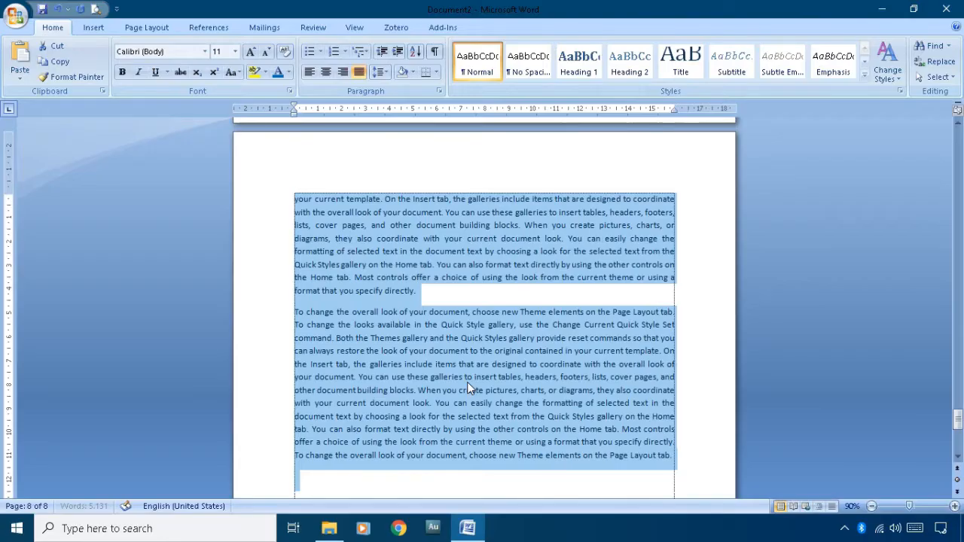
key(ctrl+Home)
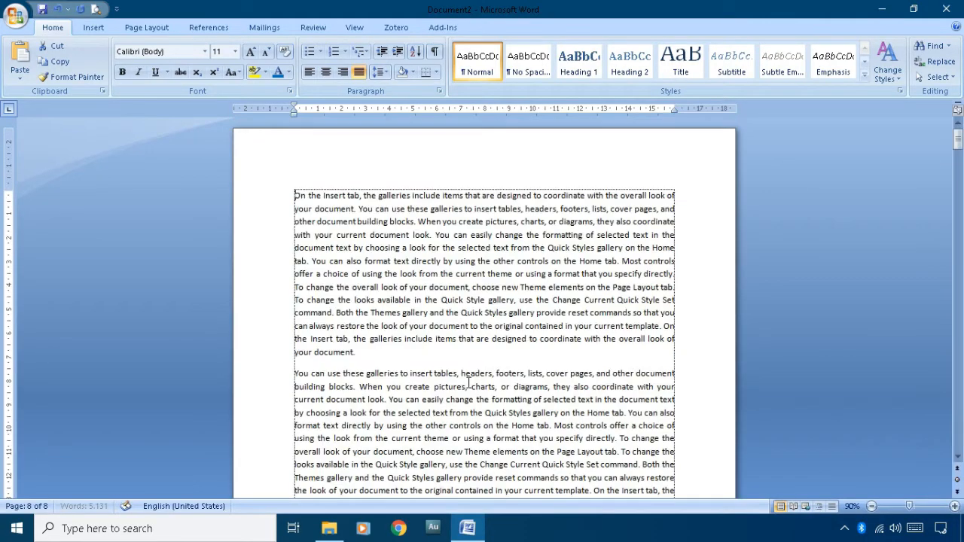
ctrl+scroll(469, 384, down, 2)
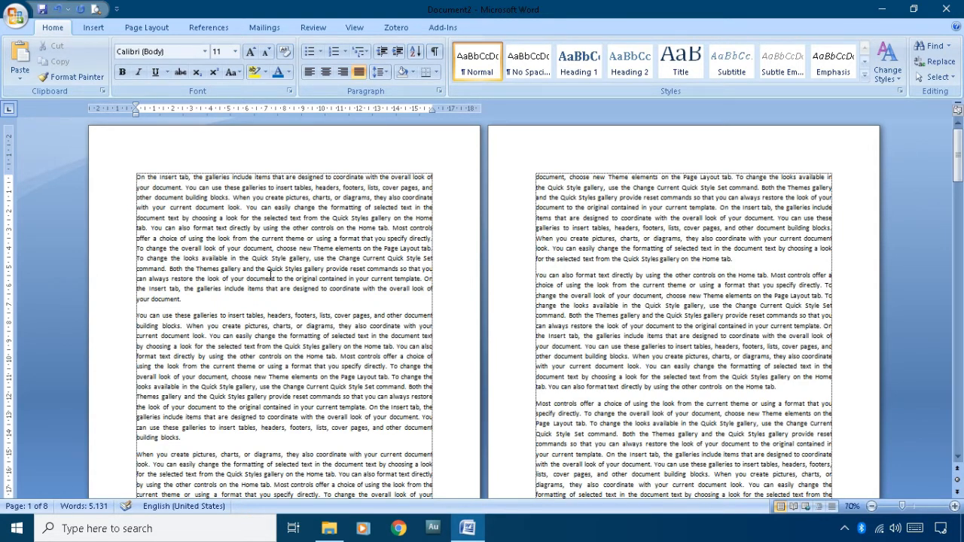
key(Return)
key(Return)
key(BackSpace)
key(BackSpace)
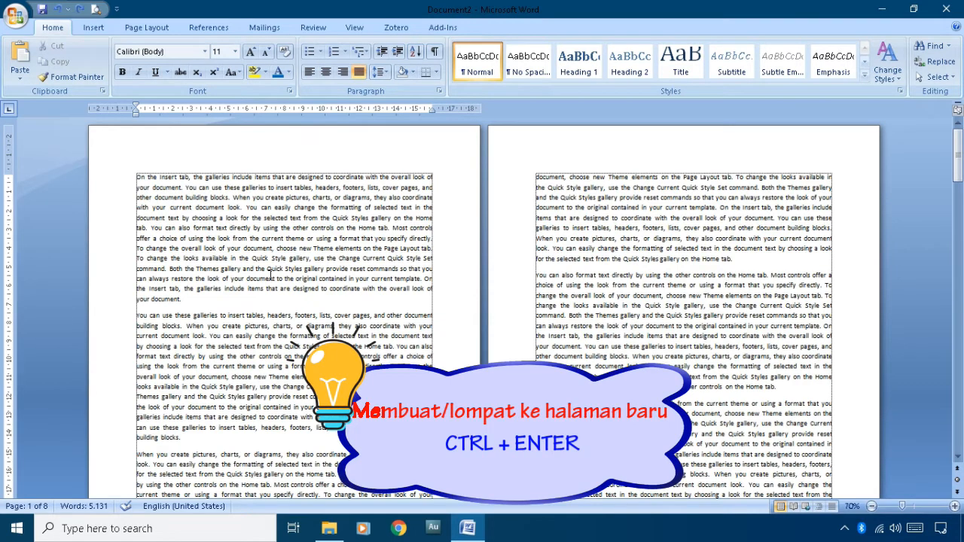
- Insert a page break before the first paragraph and add the centred heading "HALAMAN COVER" on the new first page
key(ctrl+Return)
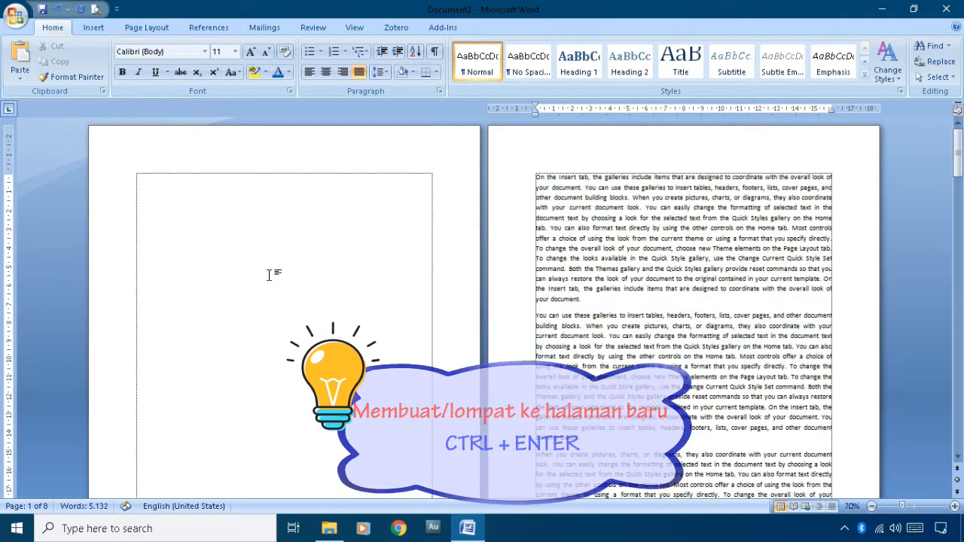
click(238, 279)
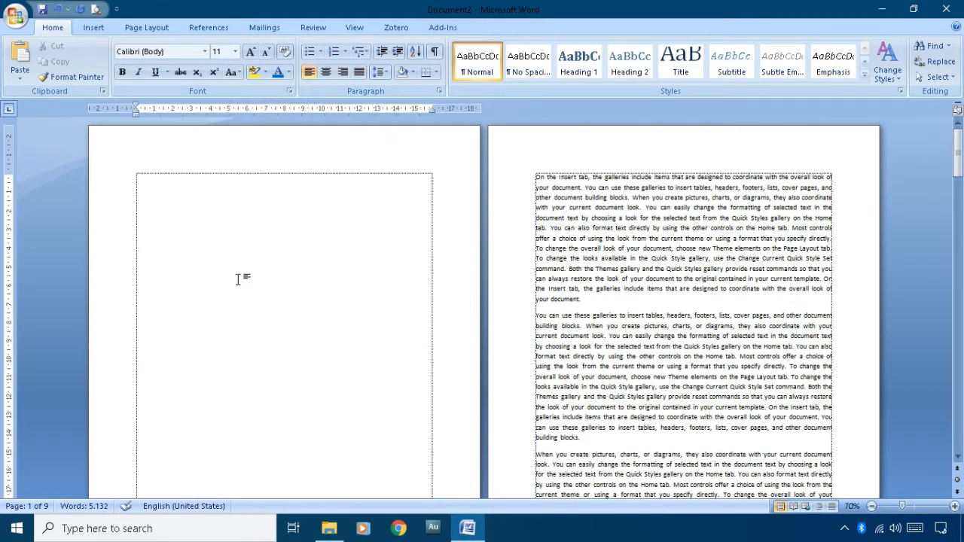
text(HALAMAN COVER)
key(ctrl+e)
- Set the font size of the HALAMAN COVER heading to 36
key(shift+Home)
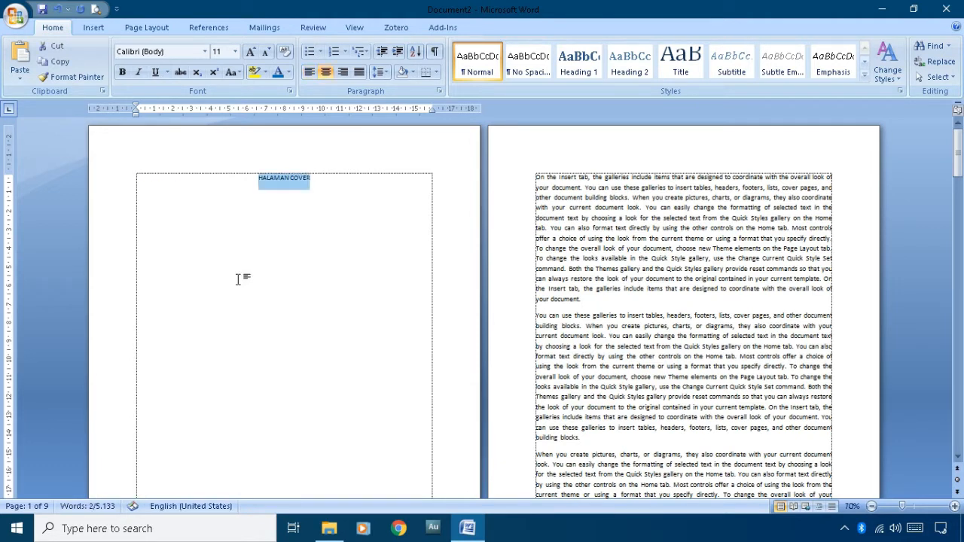
click(234, 52)
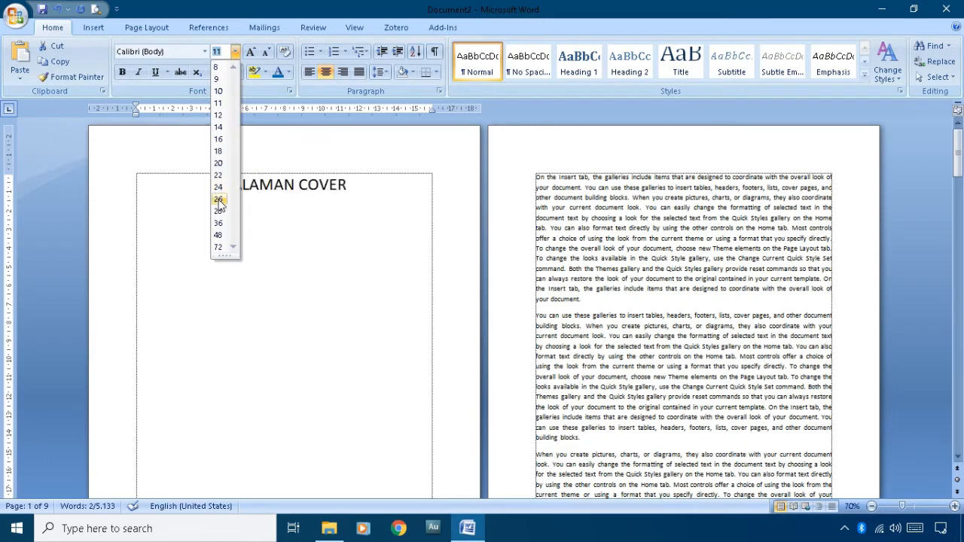
click(218, 224)
click(285, 187)
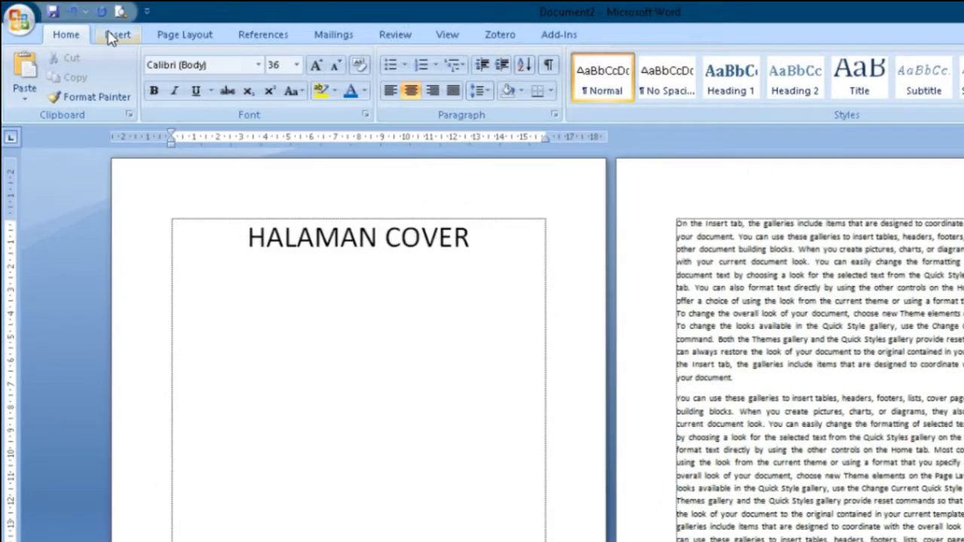
- Insert Plain Number 2 page numbers at the bottom of the pages, make them bold and larger, and return to the body text
click(115, 35)
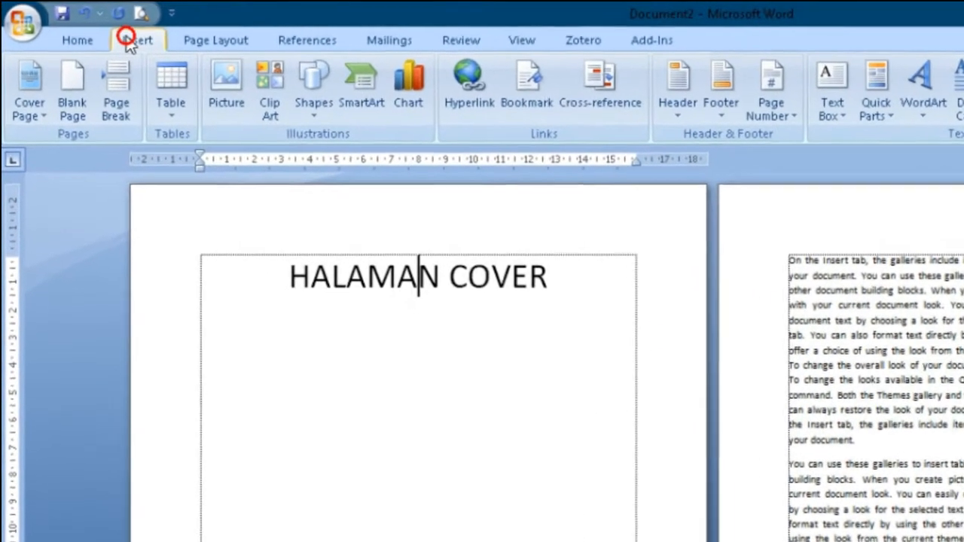
click(880, 130)
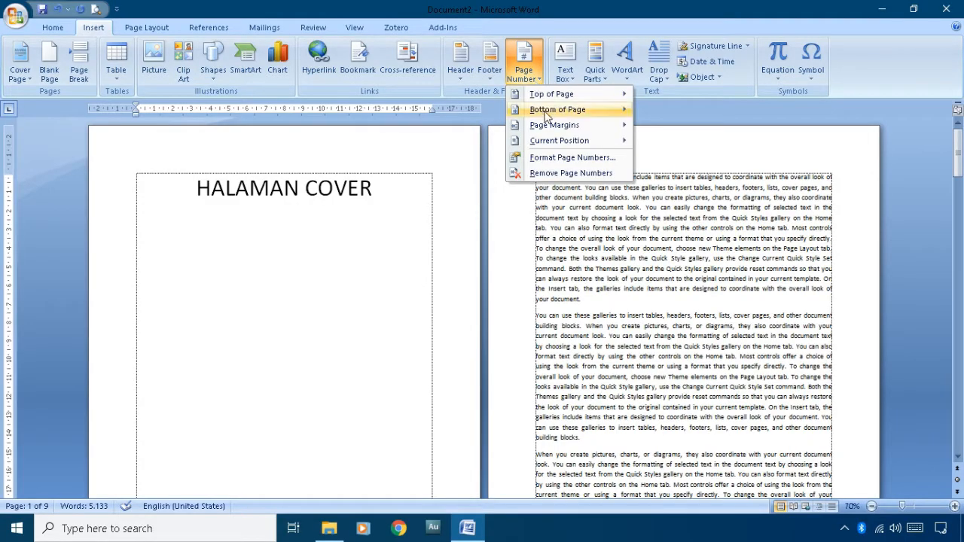
mouse_move(555, 111)
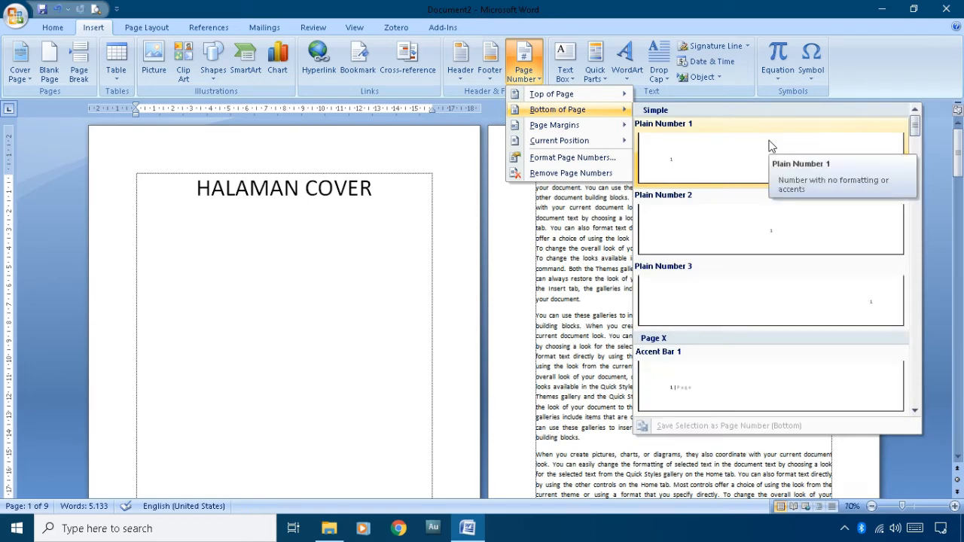
click(759, 219)
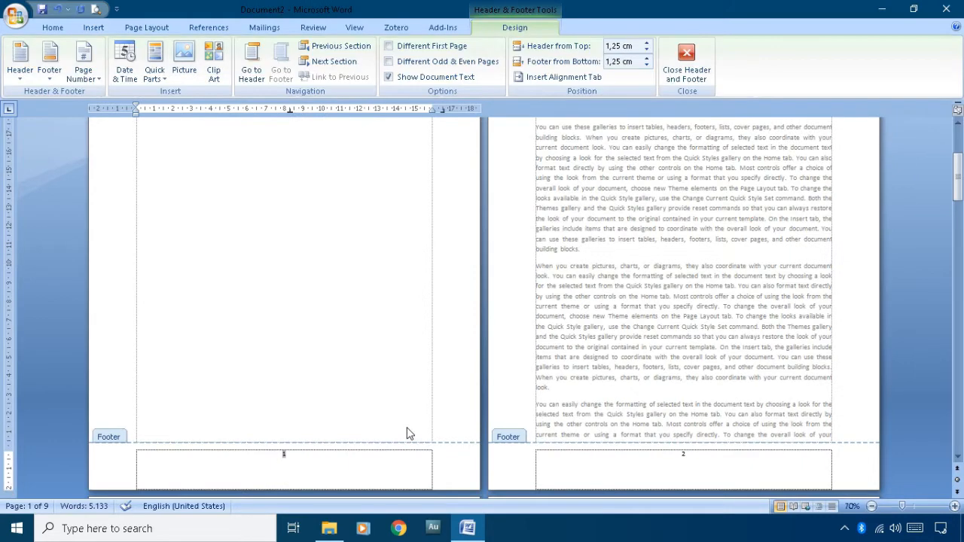
drag(358, 454, 273, 455)
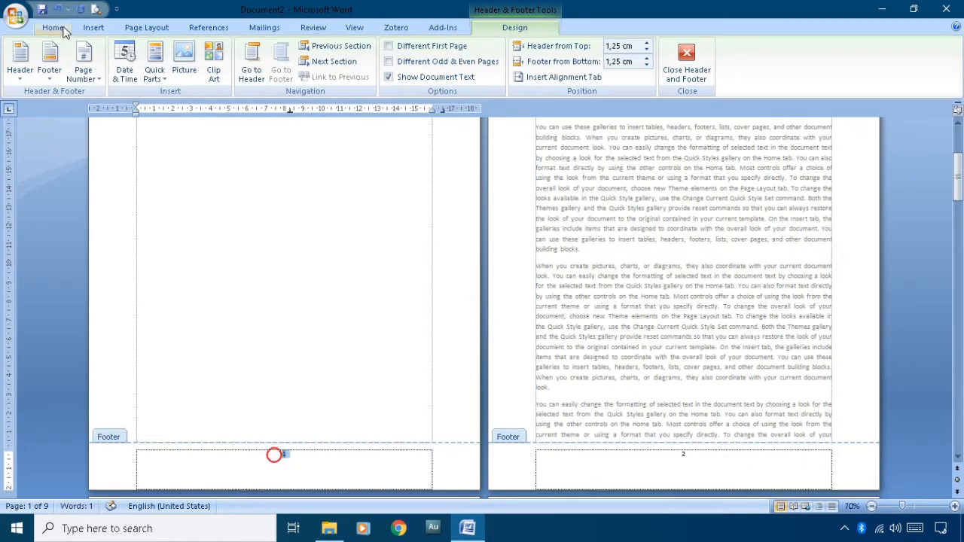
click(294, 348)
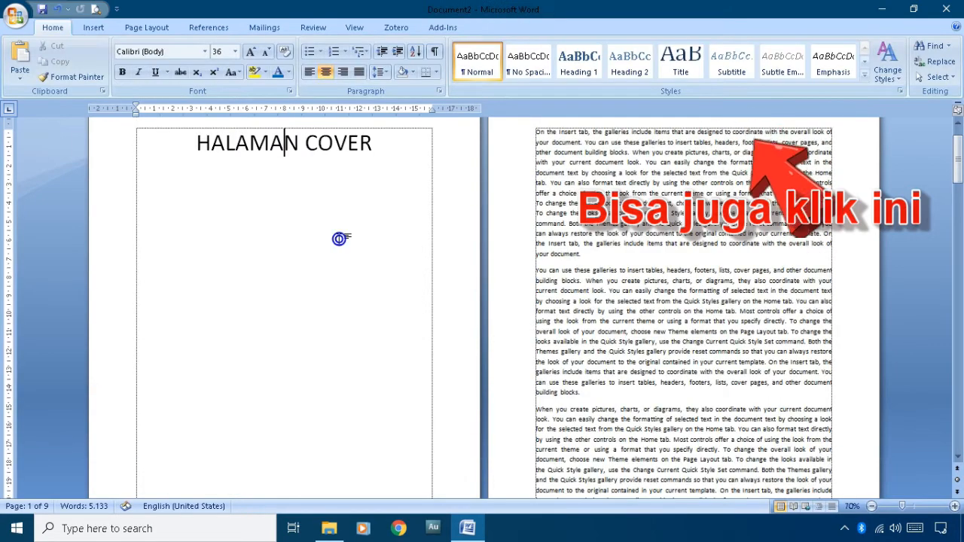
- Examine the footer page numbers across all pages of the document, from the cover to the last page
scroll(338, 237, down, 8)
scroll(338, 236, up, 8)
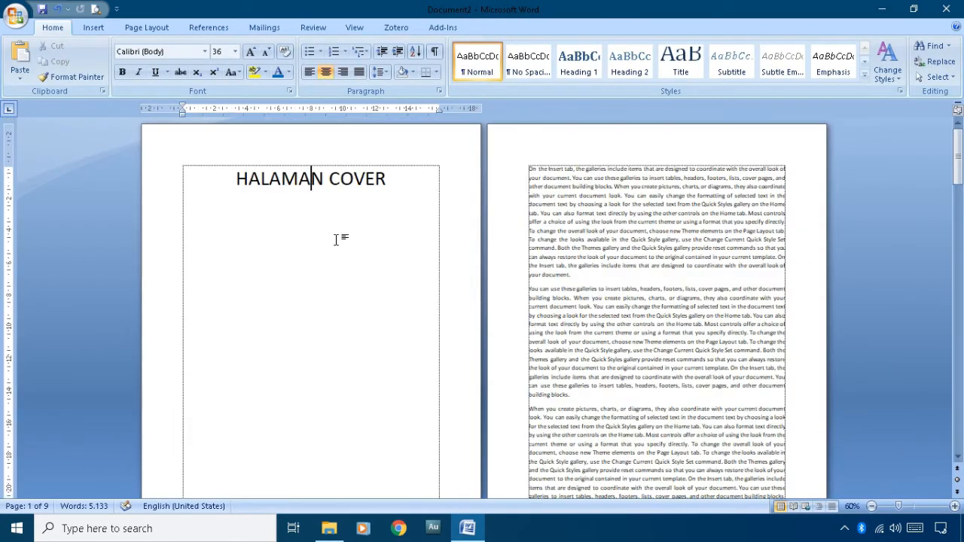
scroll(338, 238, down, 4)
ctrl+scroll(338, 239, down, 2)
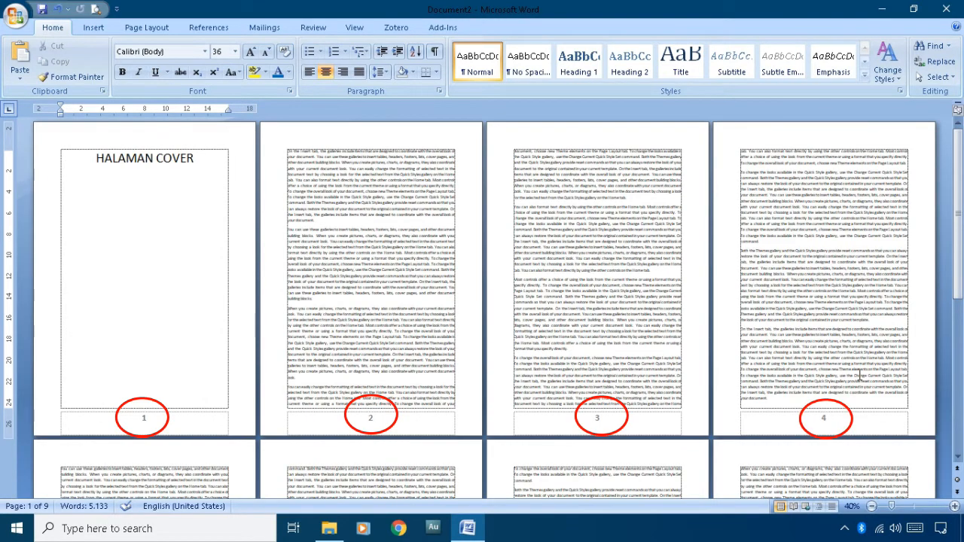
scroll(650, 370, down, 2)
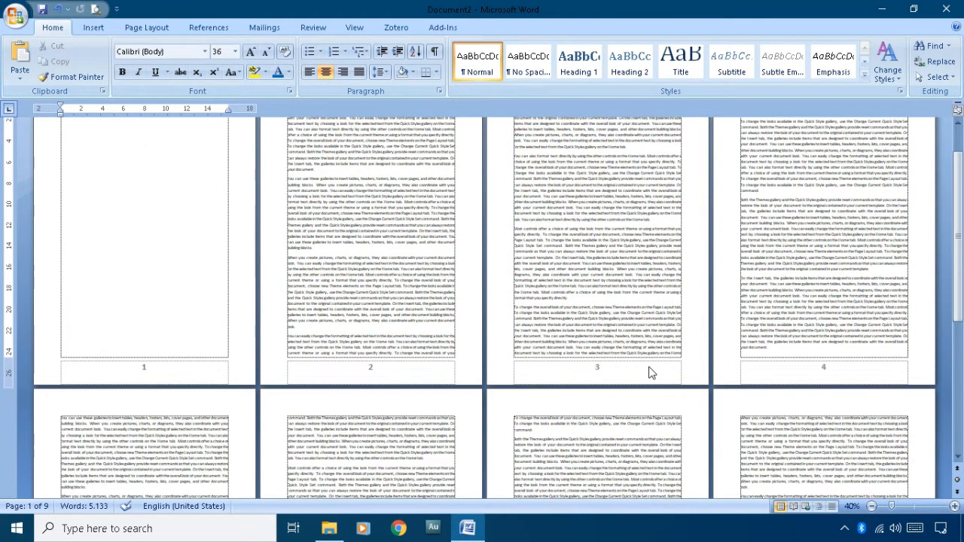
scroll(650, 370, down, 5)
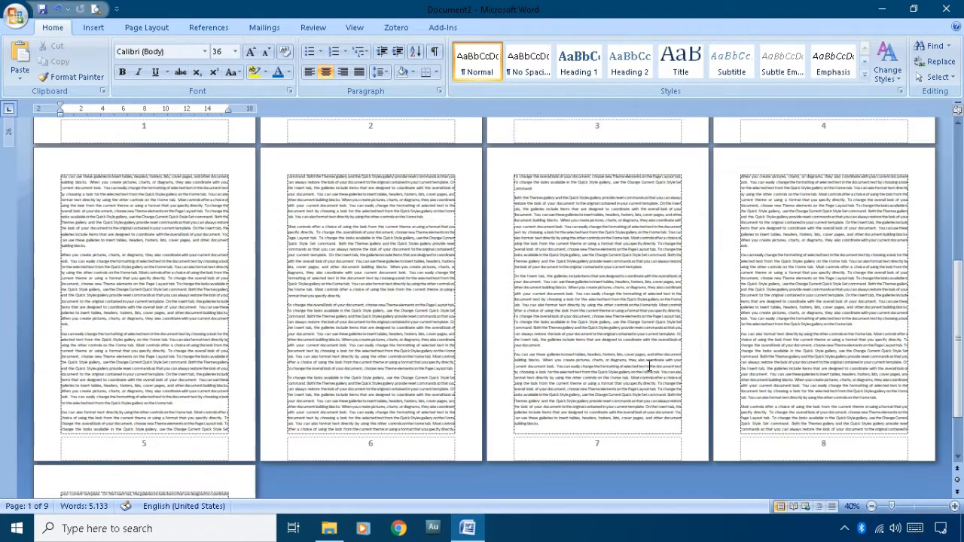
scroll(649, 366, down, 1)
scroll(646, 364, down, 1)
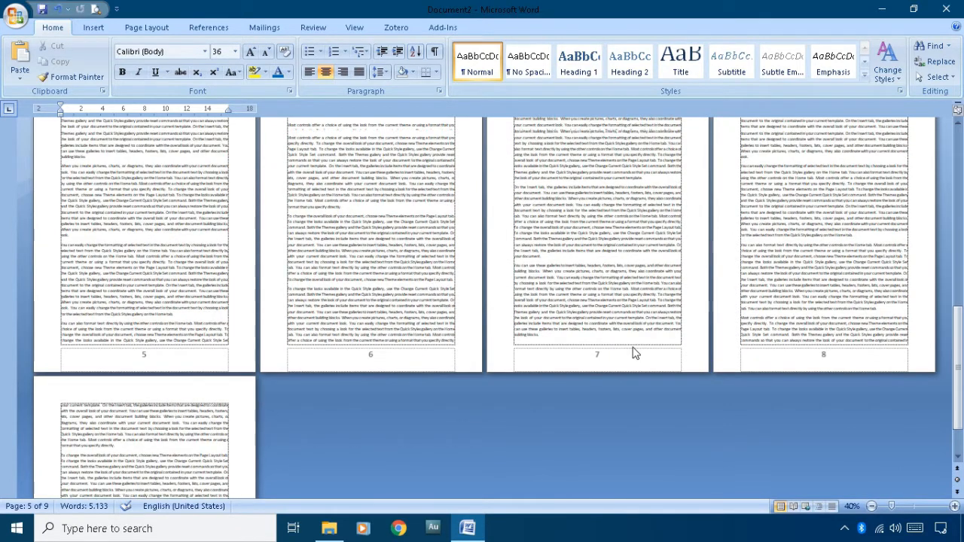
scroll(635, 351, up, 6)
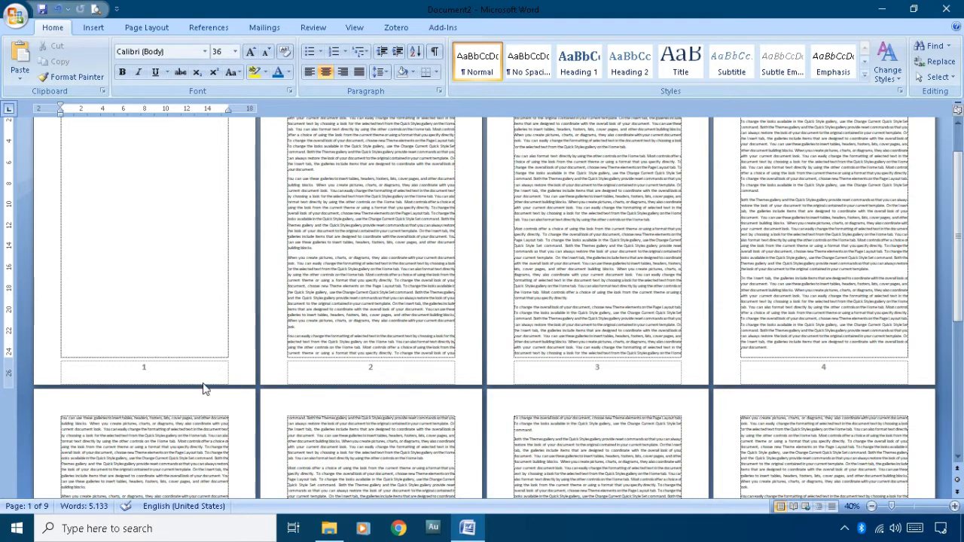
- Change the page number format in the footer to lowercase Roman numerals (i, ii, iii, ...)
double_click(150, 368)
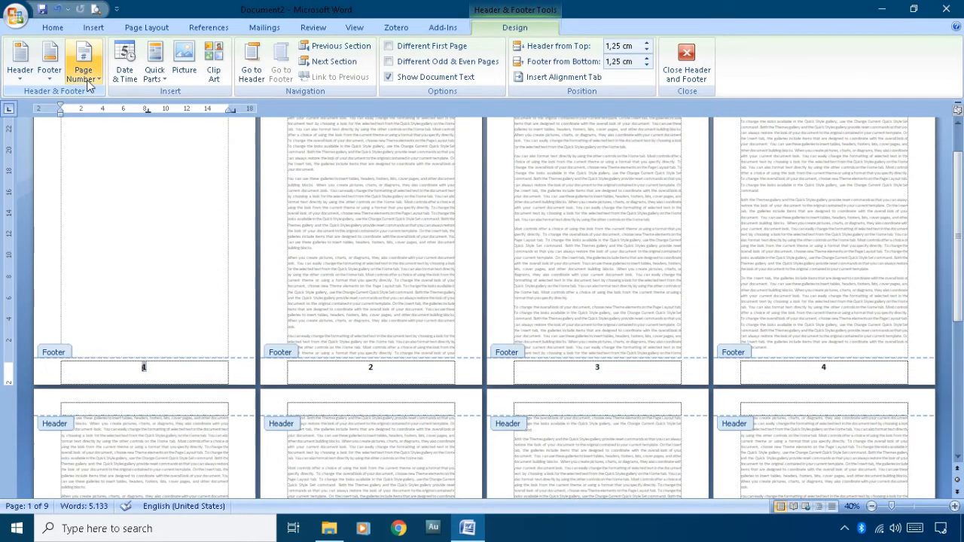
click(85, 67)
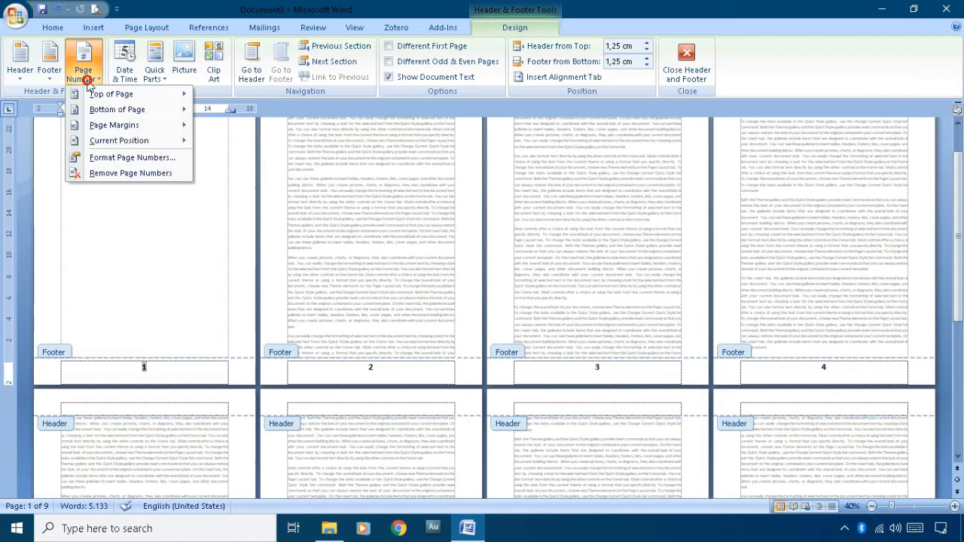
click(125, 164)
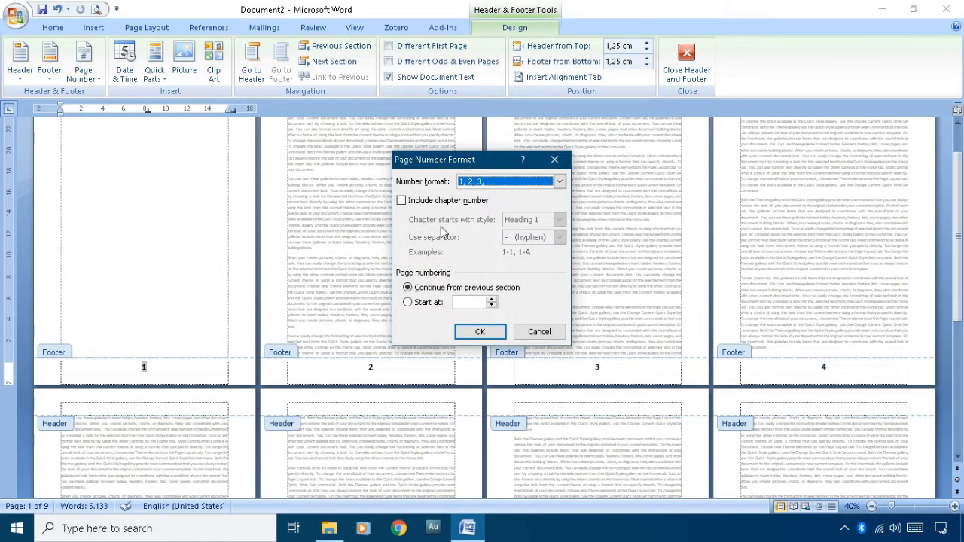
click(486, 183)
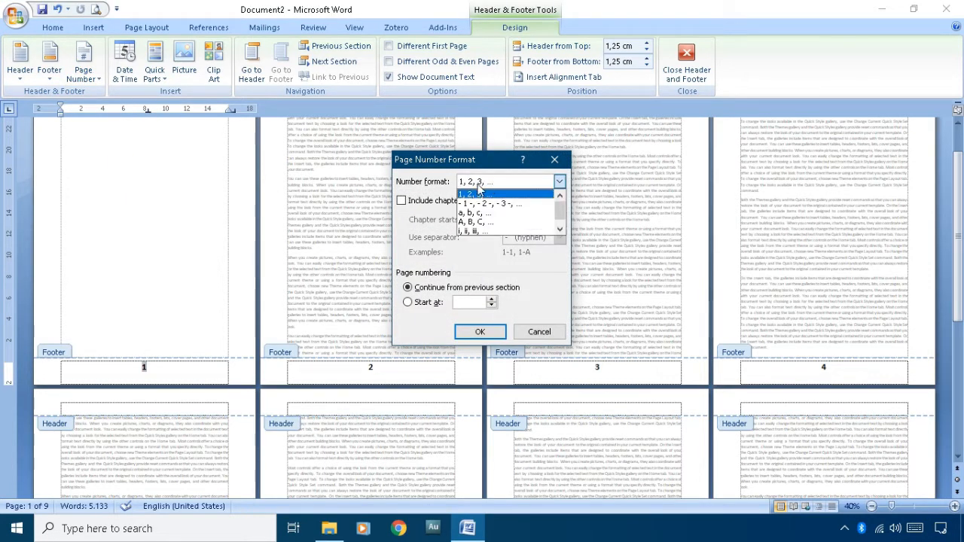
click(479, 234)
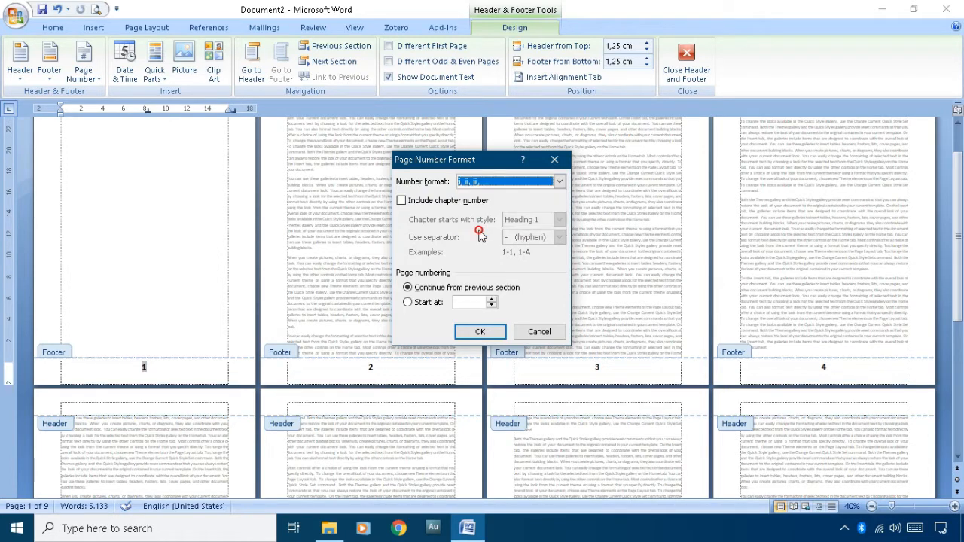
click(479, 332)
- Check the number format in the footers throughout the document and return towards the first page
scroll(477, 329, down, 6)
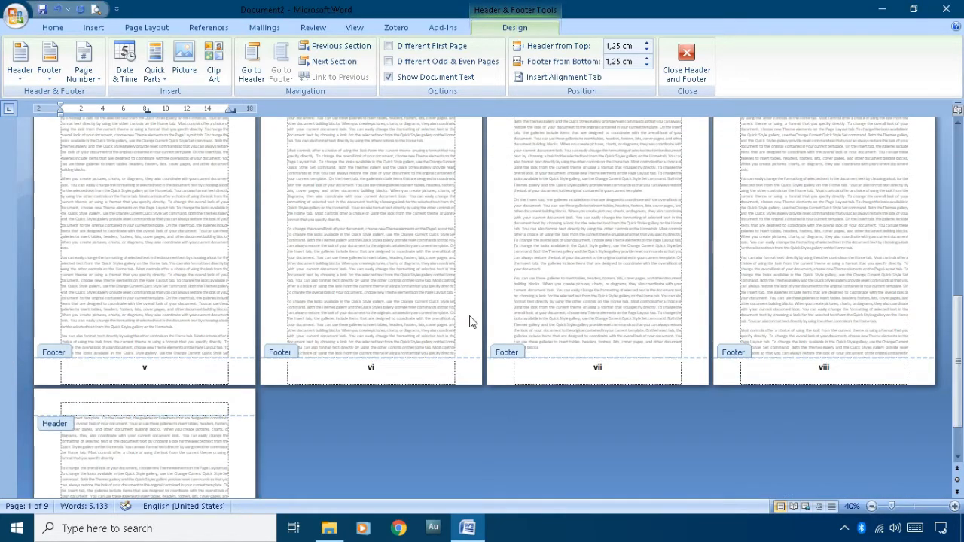
scroll(461, 329, up, 5)
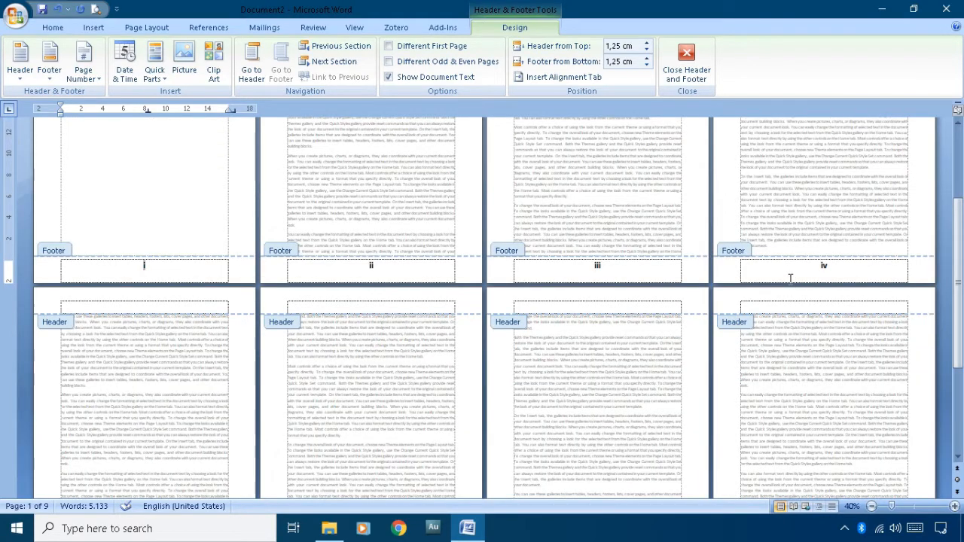
scroll(790, 279, down, 3)
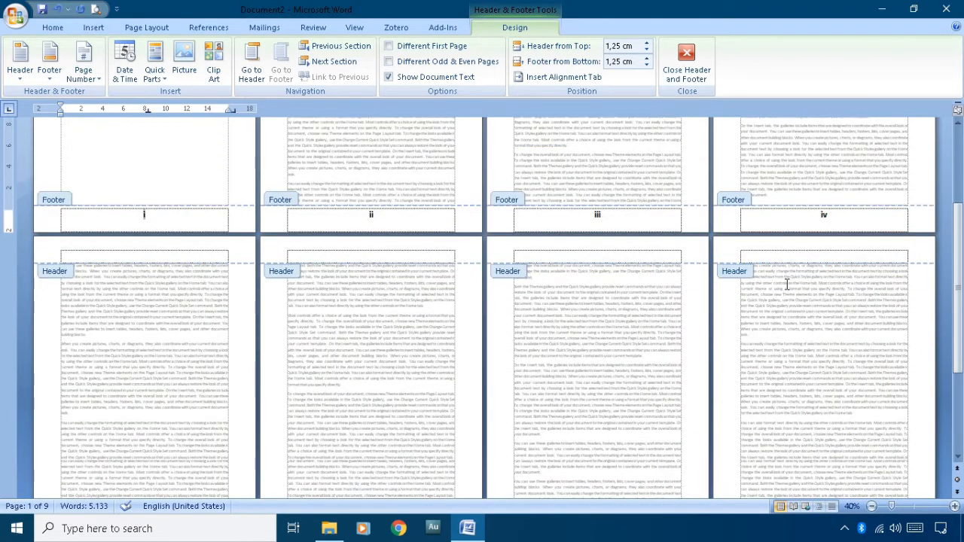
scroll(776, 288, down, 2)
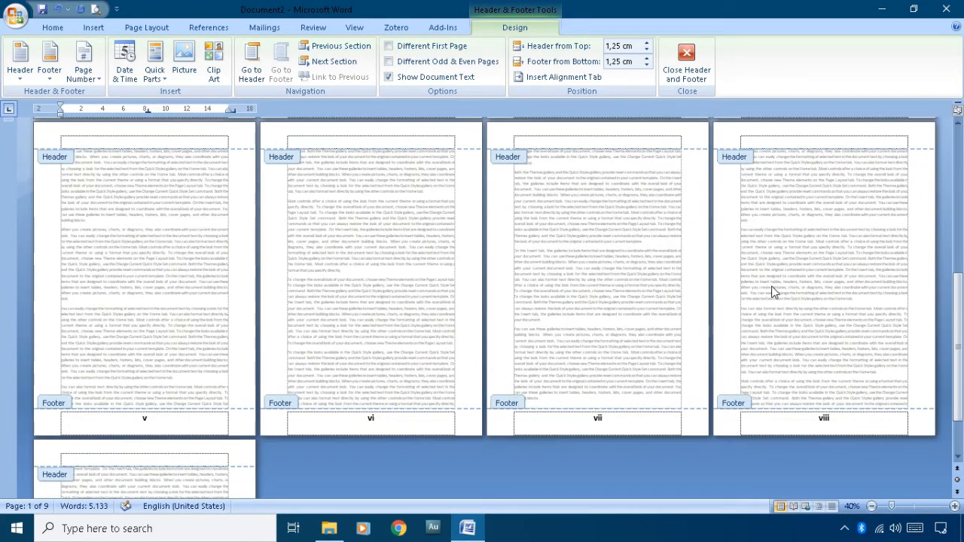
scroll(771, 288, up, 3)
scroll(771, 287, up, 2)
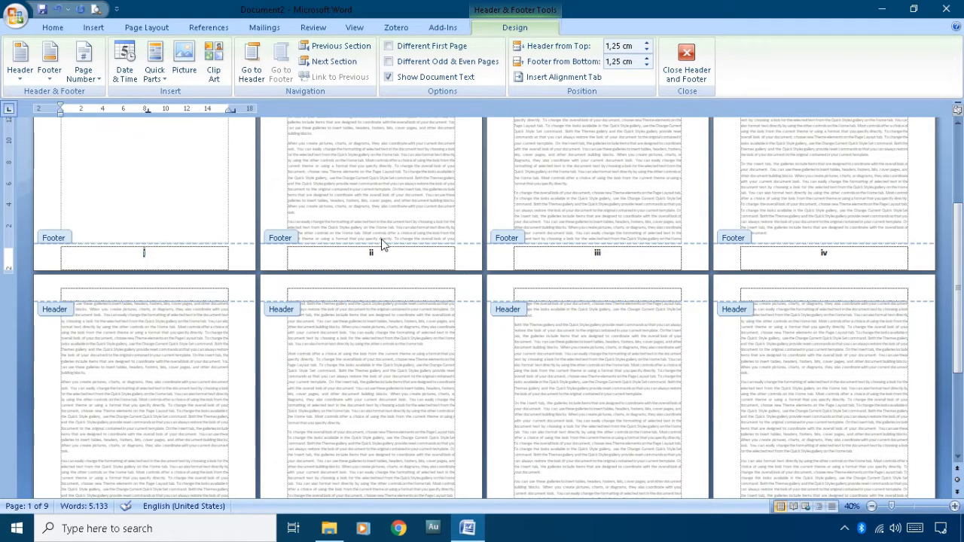
scroll(380, 240, up, 1)
scroll(380, 240, up, 2)
scroll(379, 238, up, 5)
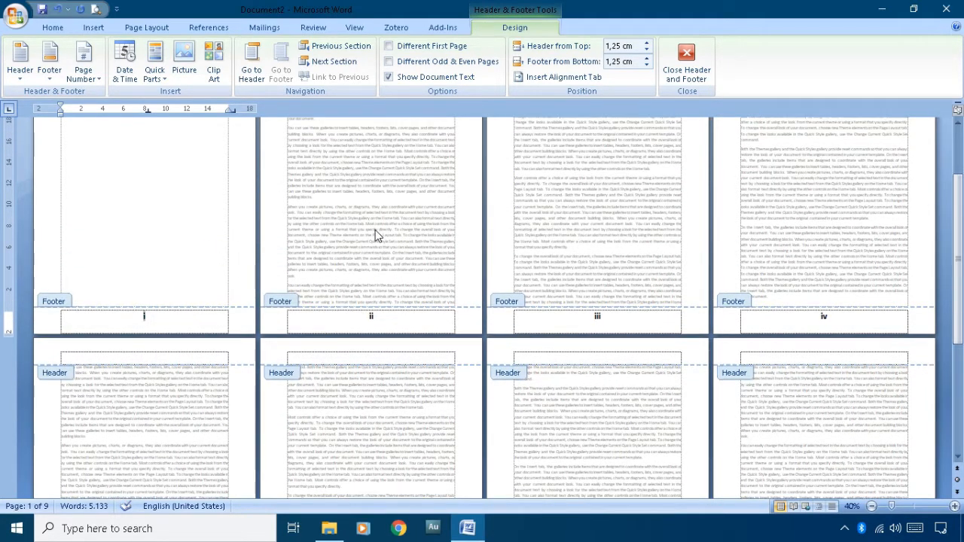
- Return to the body text and insert a Next Page section break at the end of the fourth page
double_click(629, 203)
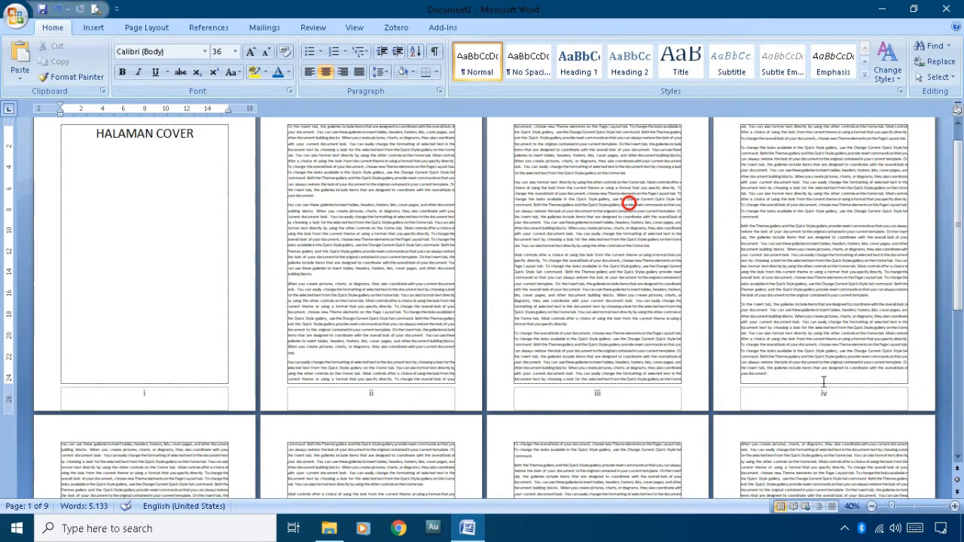
click(819, 376)
click(146, 28)
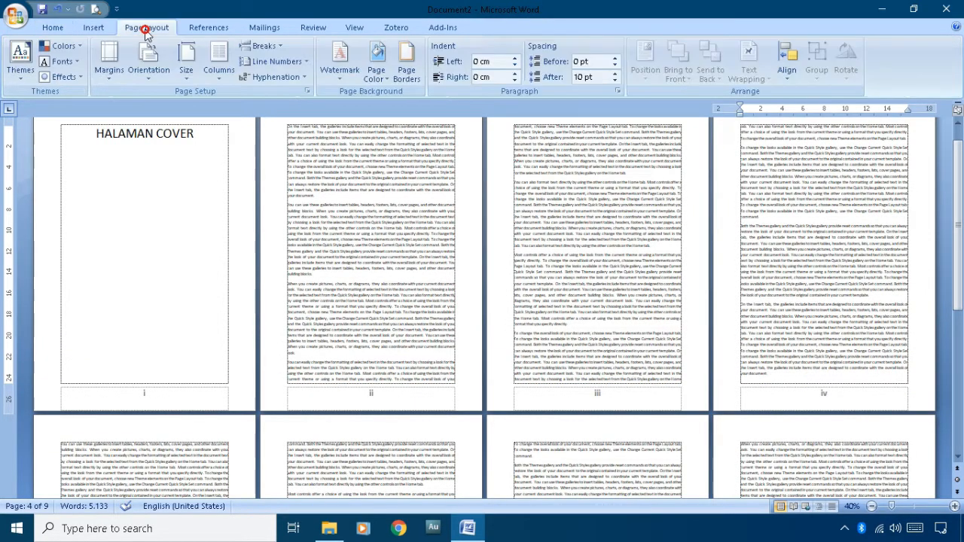
click(277, 48)
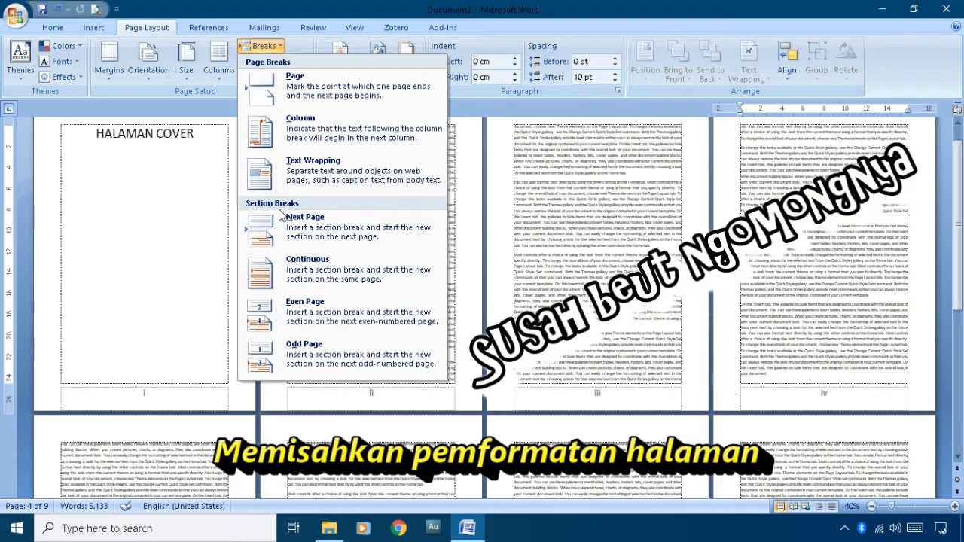
click(322, 235)
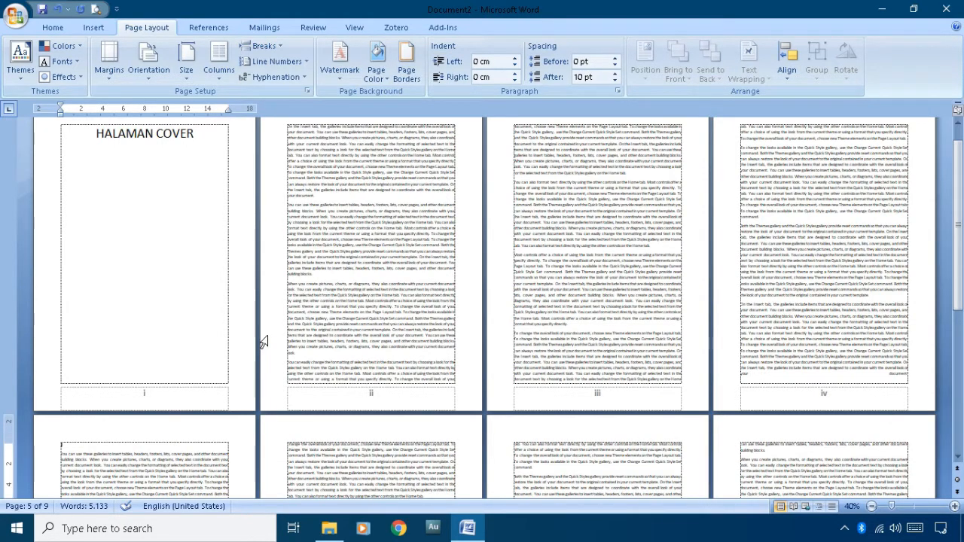
- Open the footer of the fifth page and unlink it from the previous section's footer
scroll(185, 389, down, 1)
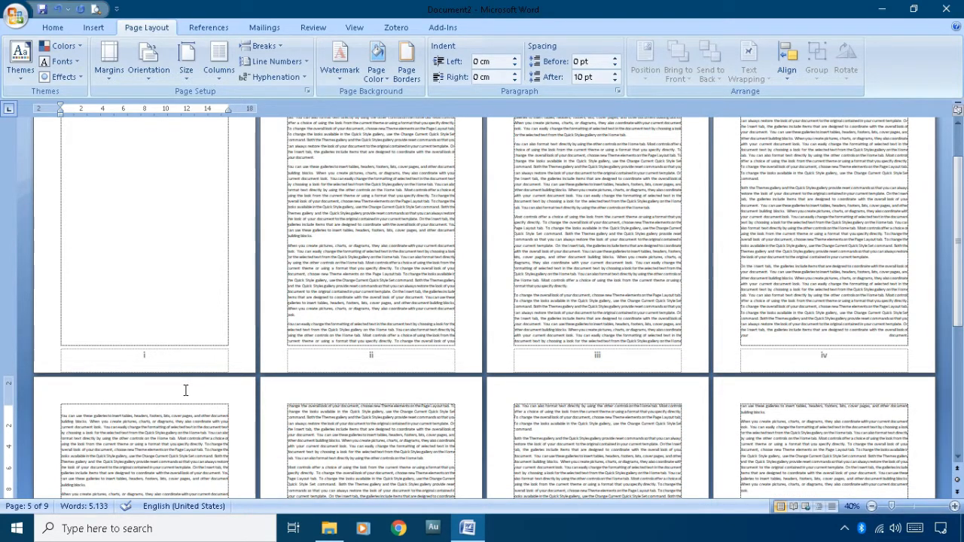
scroll(185, 390, down, 6)
scroll(179, 397, up, 1)
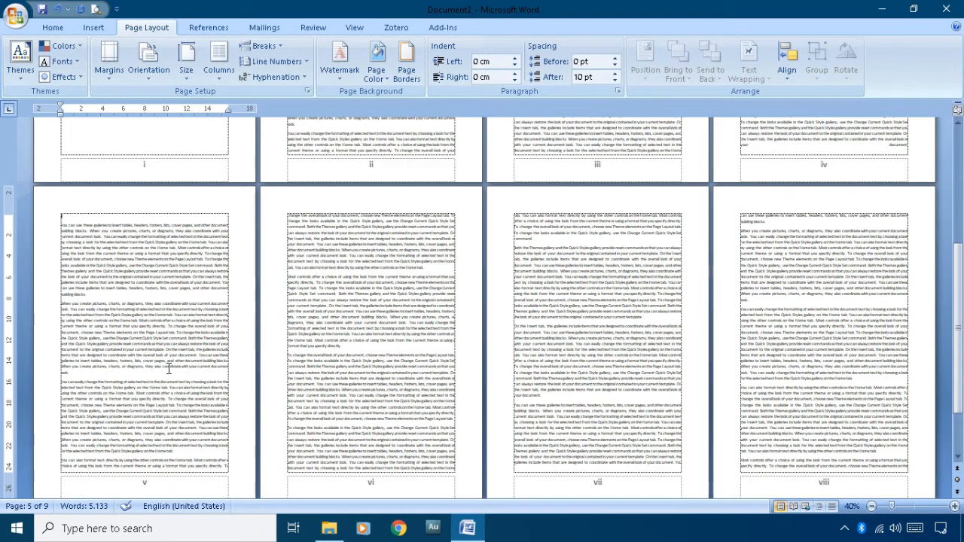
scroll(169, 369, up, 2)
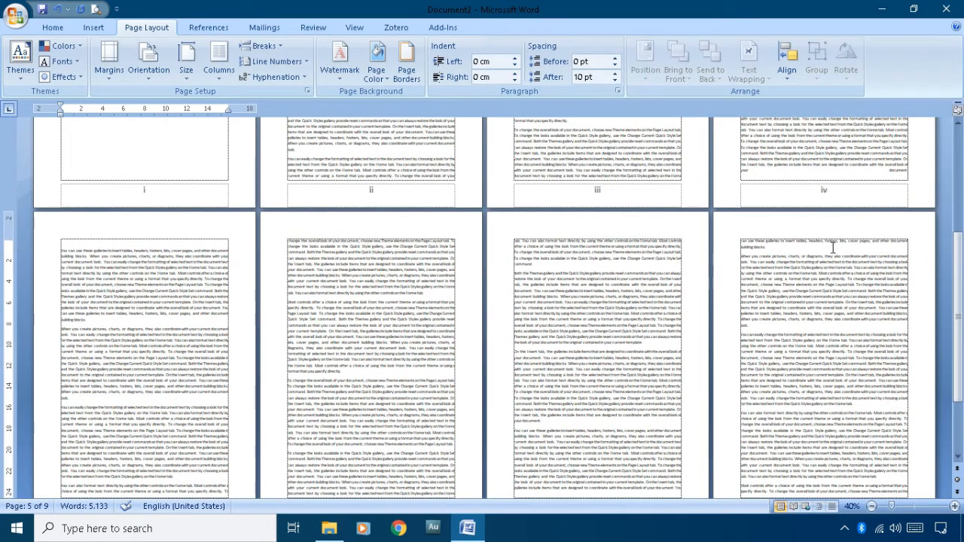
scroll(183, 338, down, 3)
scroll(223, 384, up, 1)
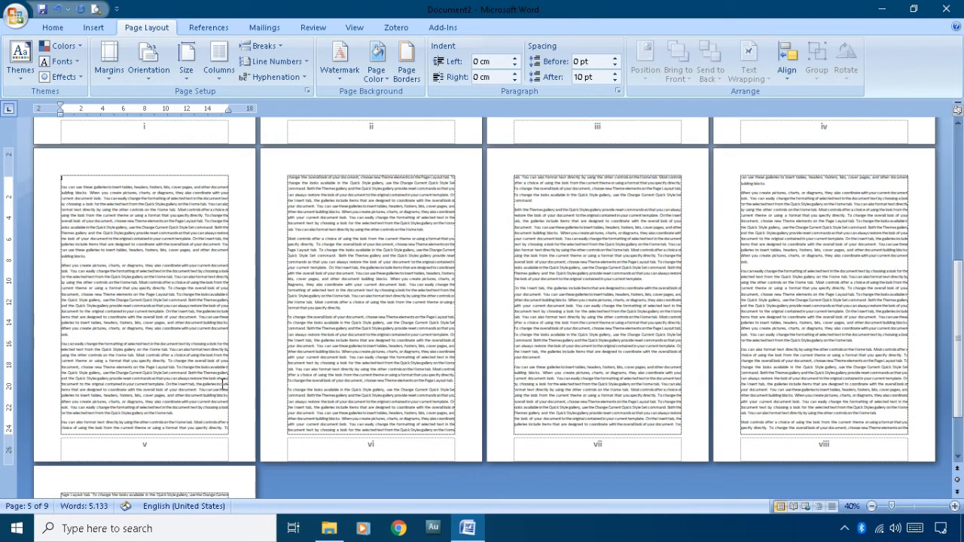
double_click(160, 450)
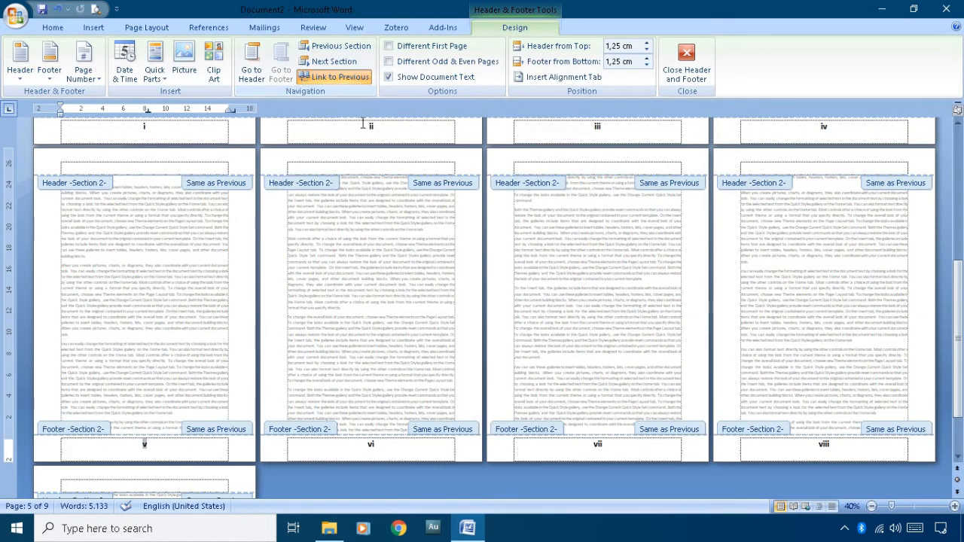
click(344, 78)
- Set section 2's page numbers to the 1, 2, 3 format starting at 1, and return to the body text
click(84, 78)
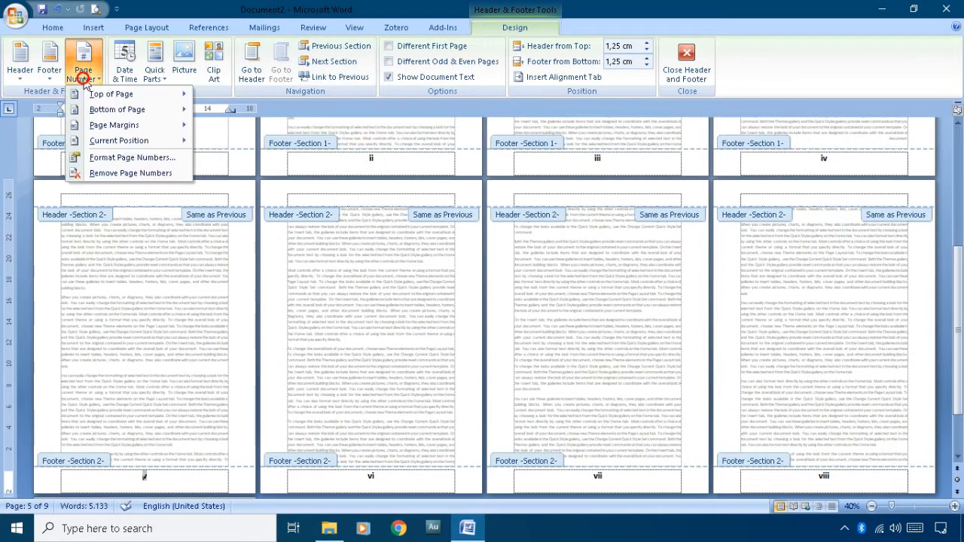
click(139, 158)
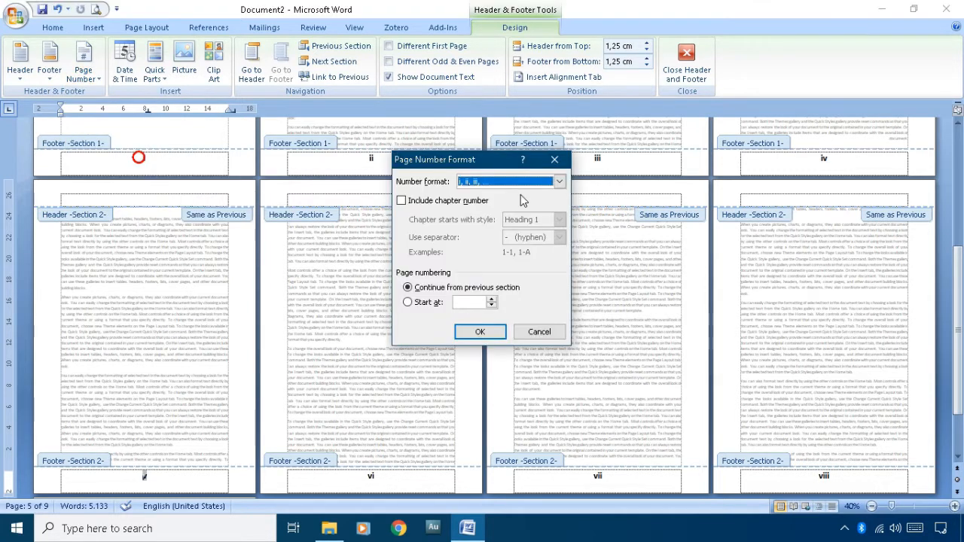
click(555, 181)
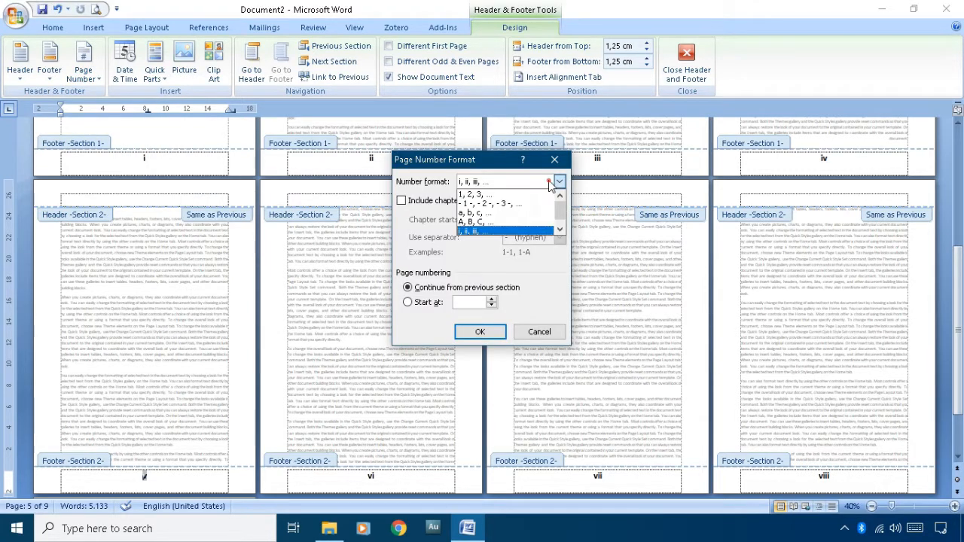
click(505, 196)
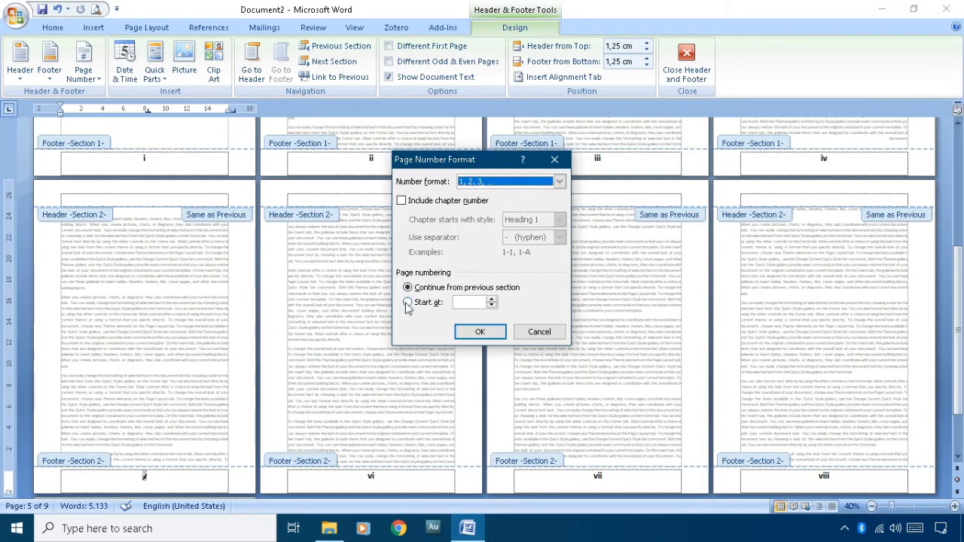
click(407, 302)
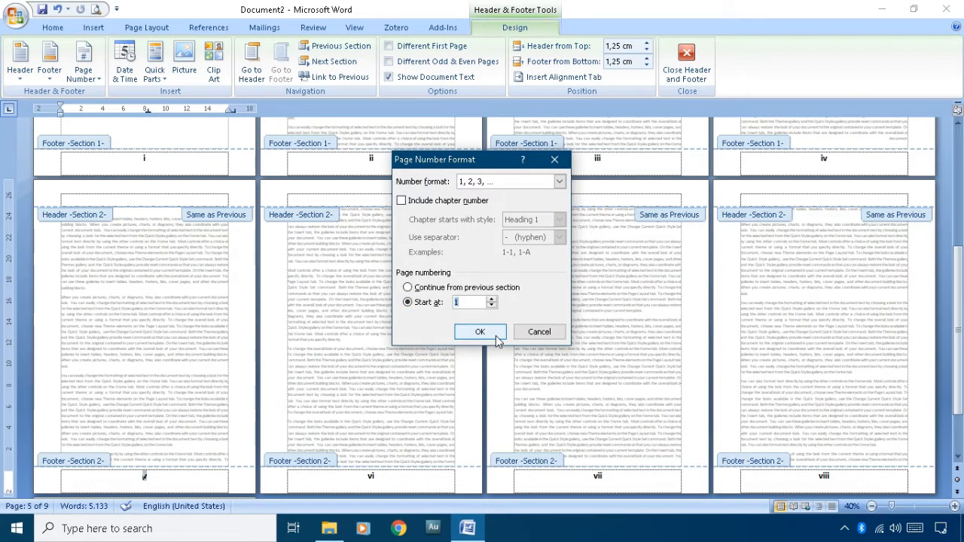
click(479, 332)
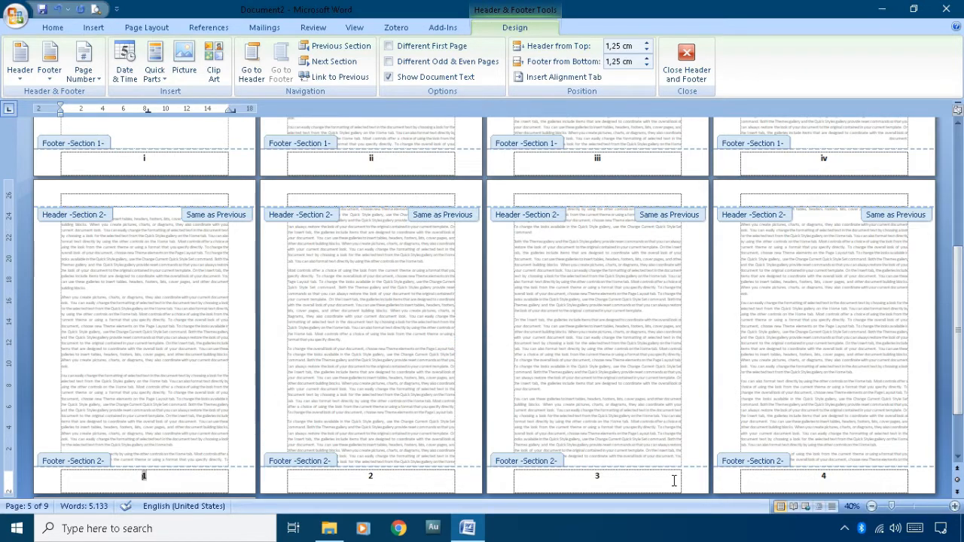
scroll(394, 322, up, 1)
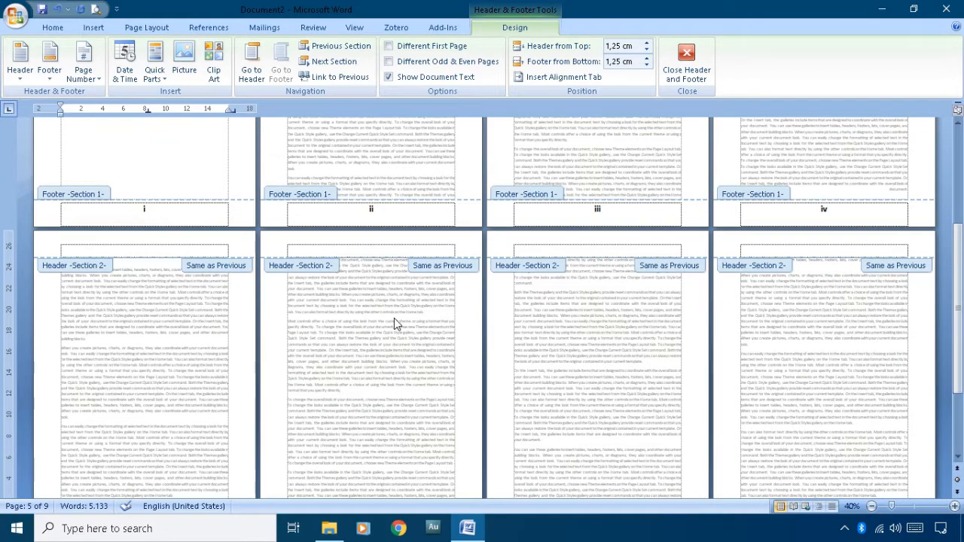
scroll(394, 318, up, 1)
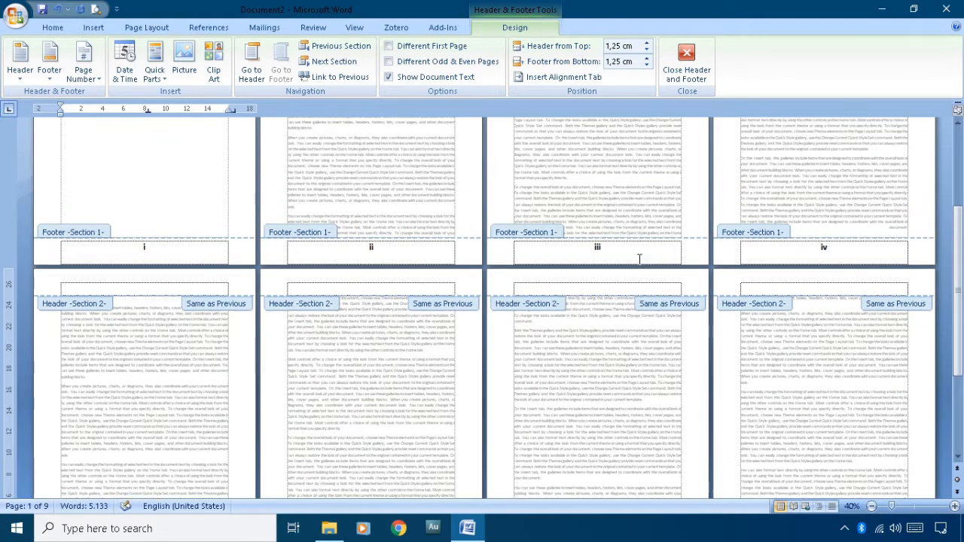
double_click(404, 202)
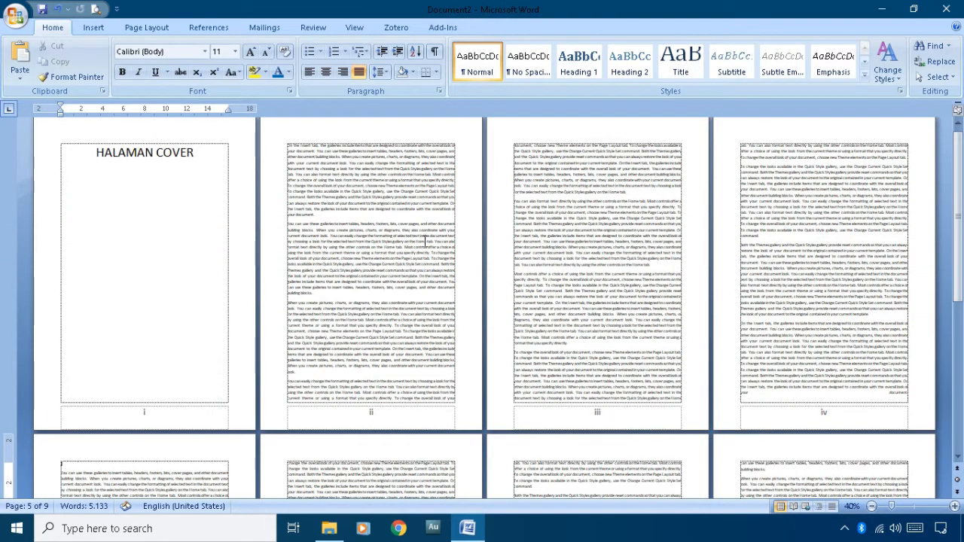
- Give the cover page its own header and footer by enabling Different First Page for section 1, and return to the body text
scroll(423, 245, down, 1)
scroll(140, 297, up, 1)
click(175, 282)
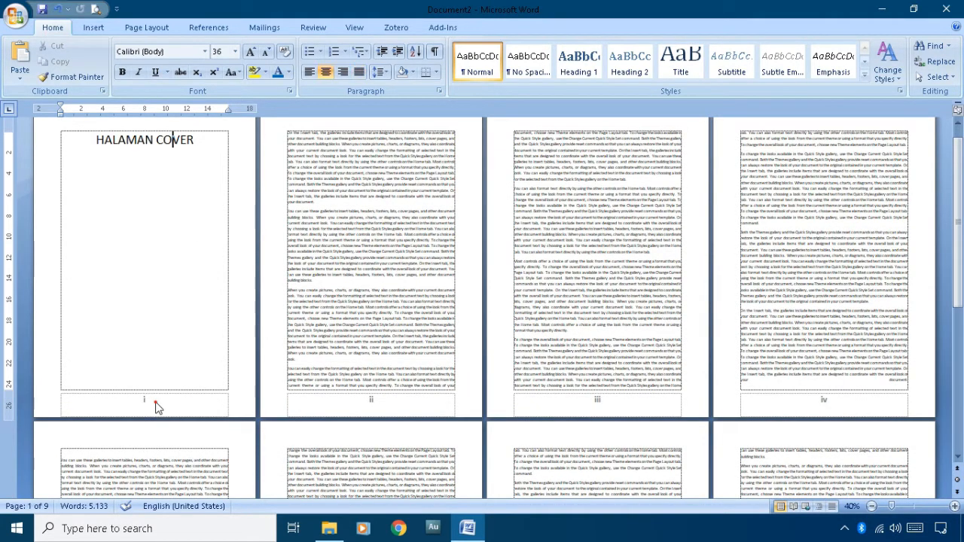
double_click(156, 403)
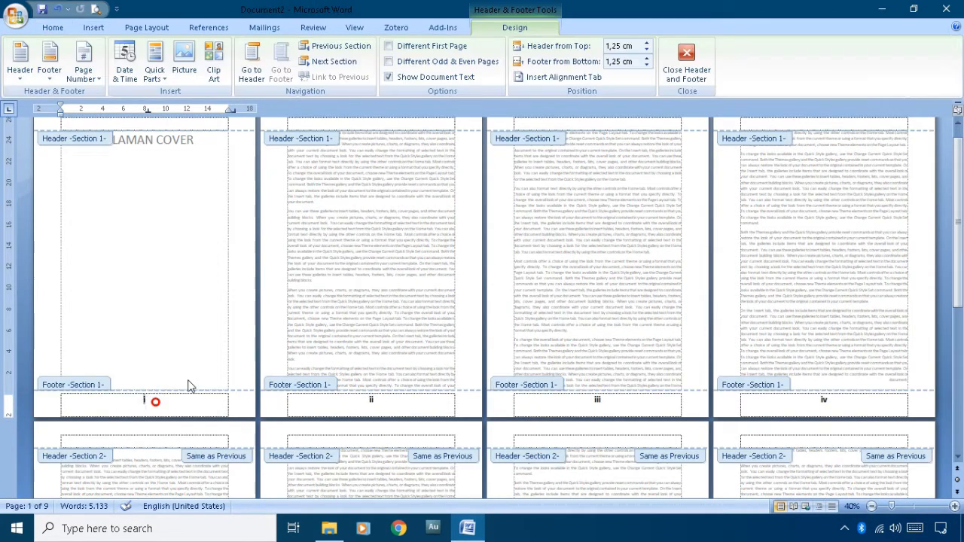
scroll(184, 377, down, 1)
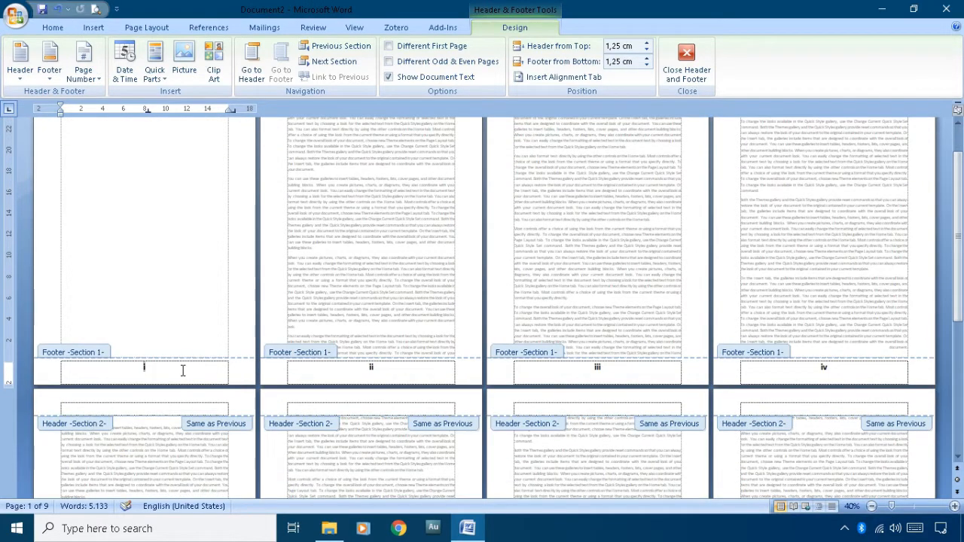
scroll(184, 369, up, 1)
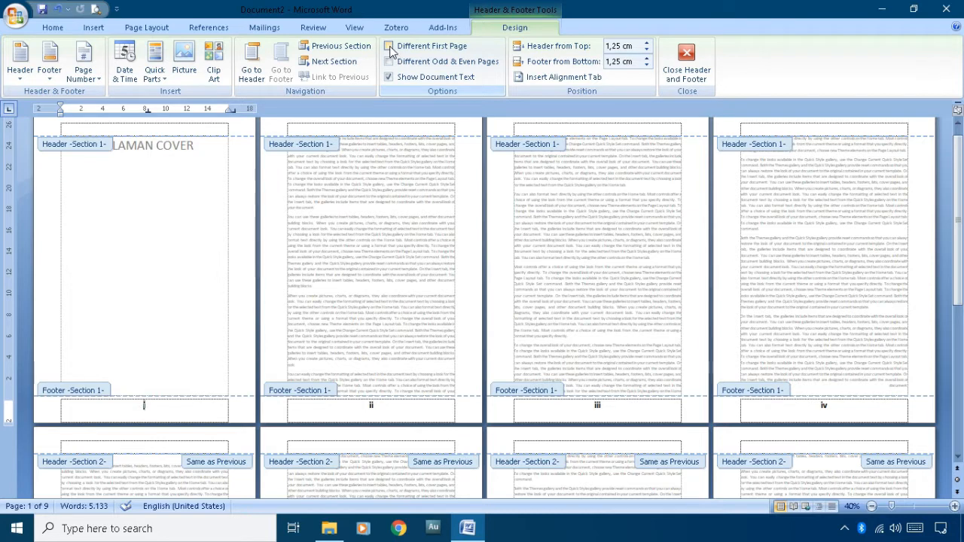
click(389, 48)
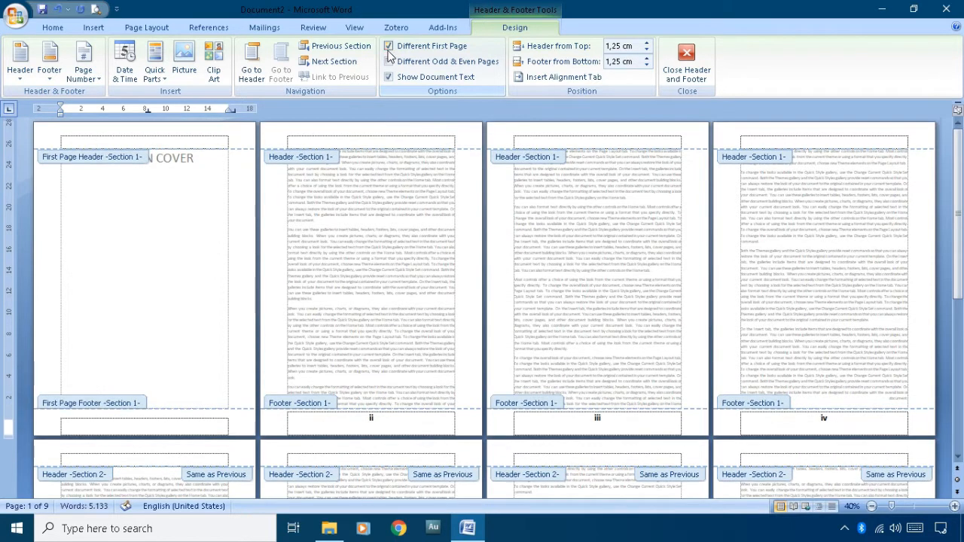
double_click(334, 283)
- Insert Plain Number 3 page numbers at the top of the section 2 pages and unlink that header from the previous section
scroll(335, 280, down, 5)
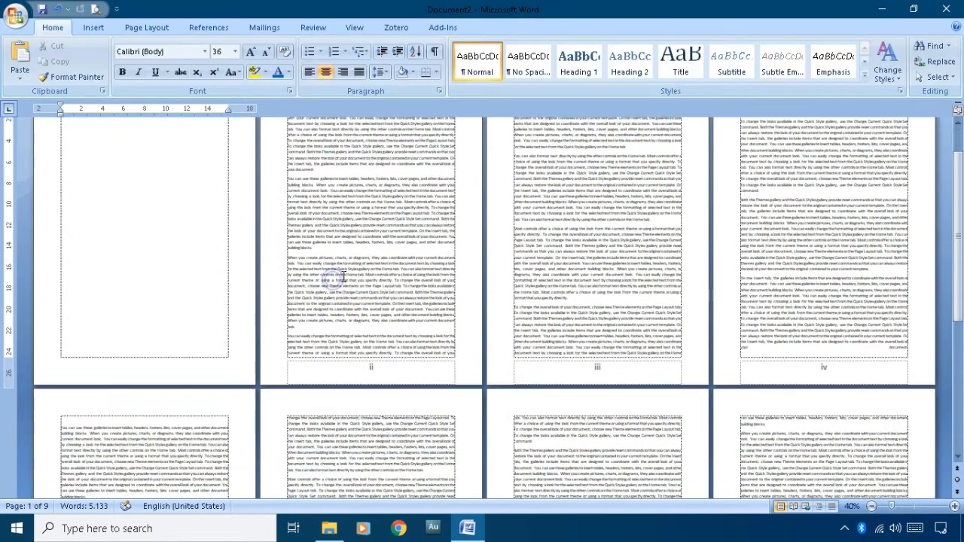
scroll(343, 274, down, 5)
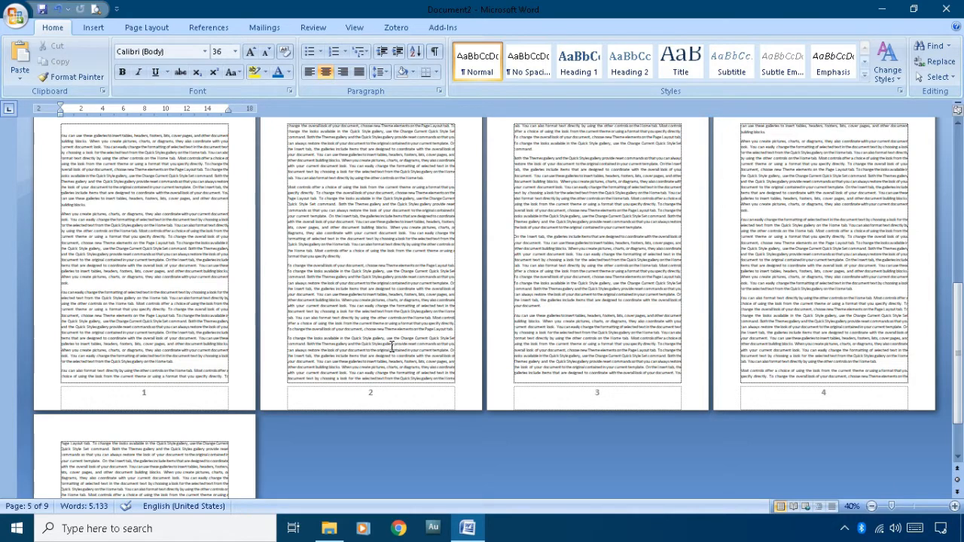
scroll(380, 351, up, 1)
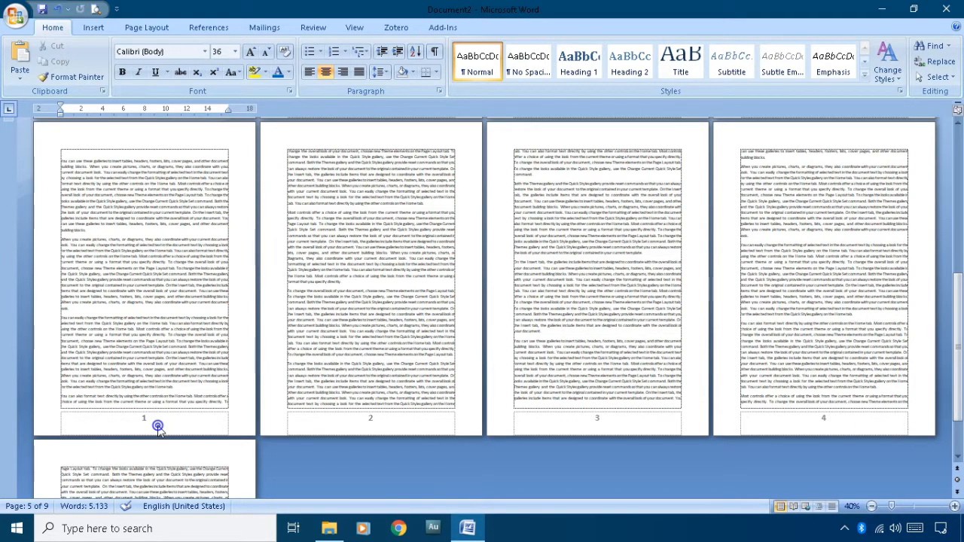
double_click(158, 427)
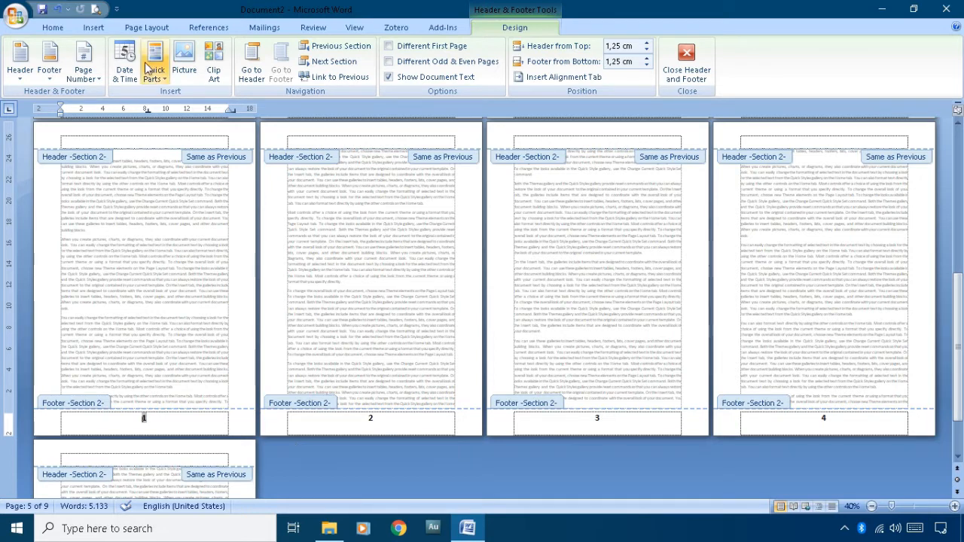
click(84, 75)
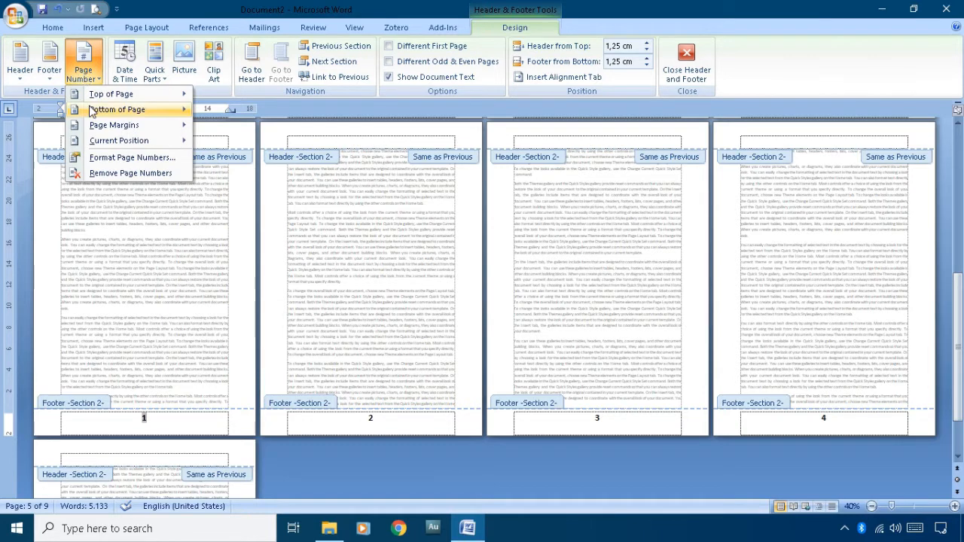
mouse_move(98, 95)
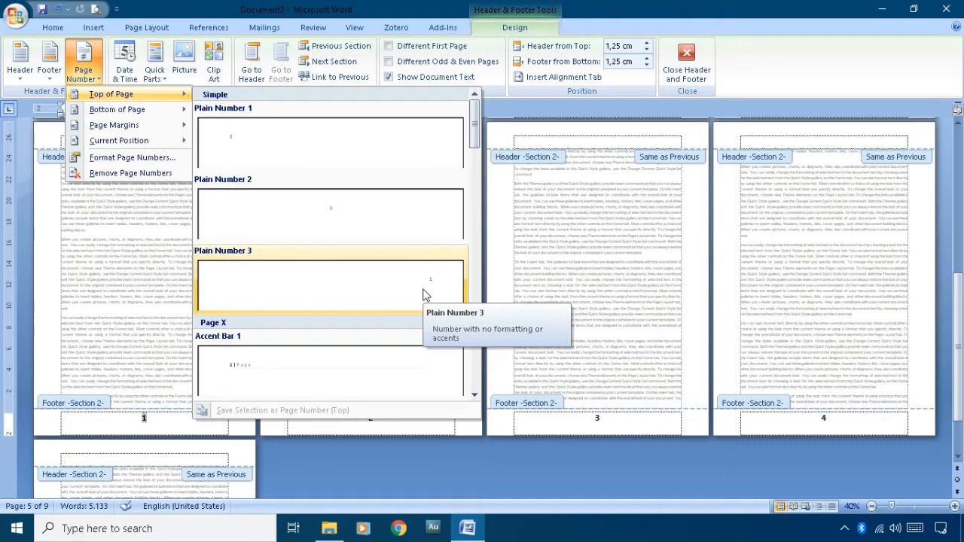
click(423, 295)
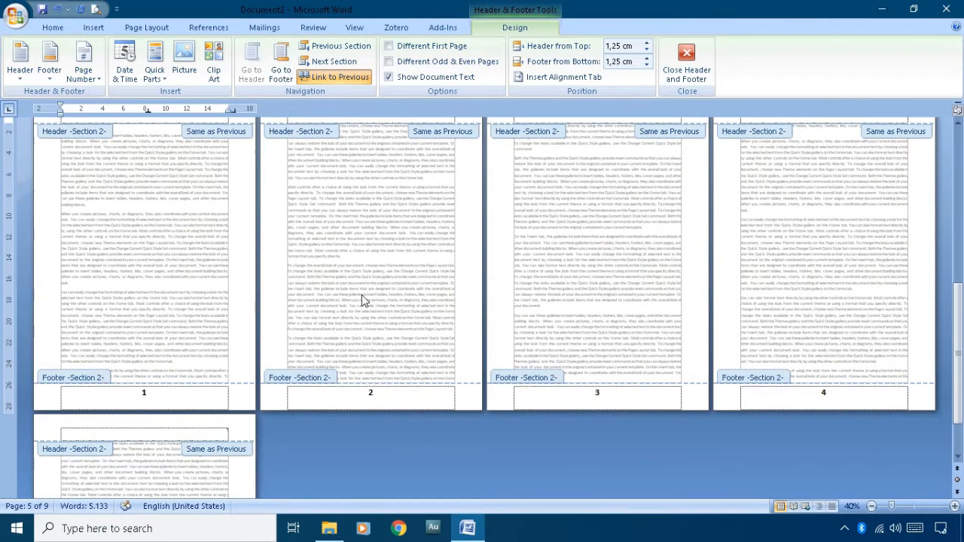
click(339, 79)
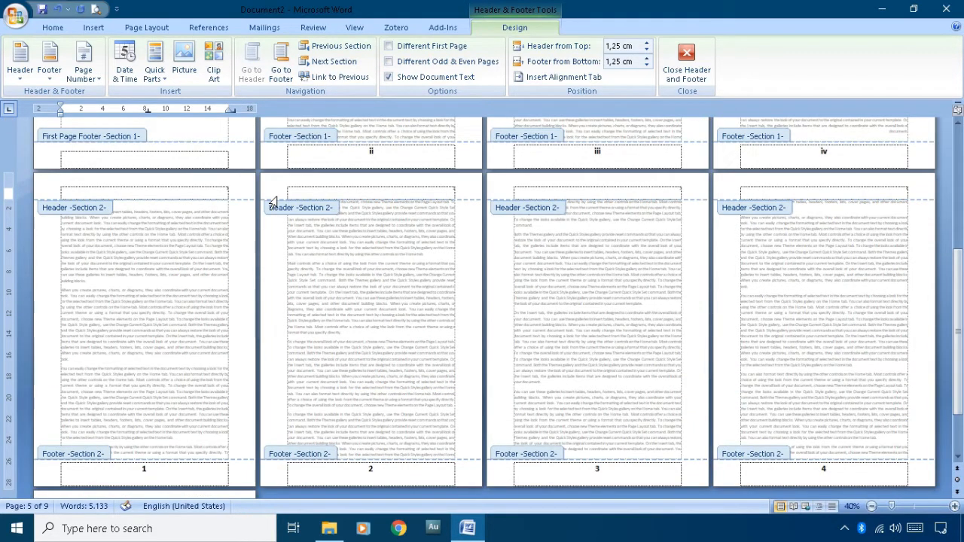
- Make the section 2 header page numbers bold and larger, and delete the page number from the section 2 footer
click(53, 27)
click(181, 475)
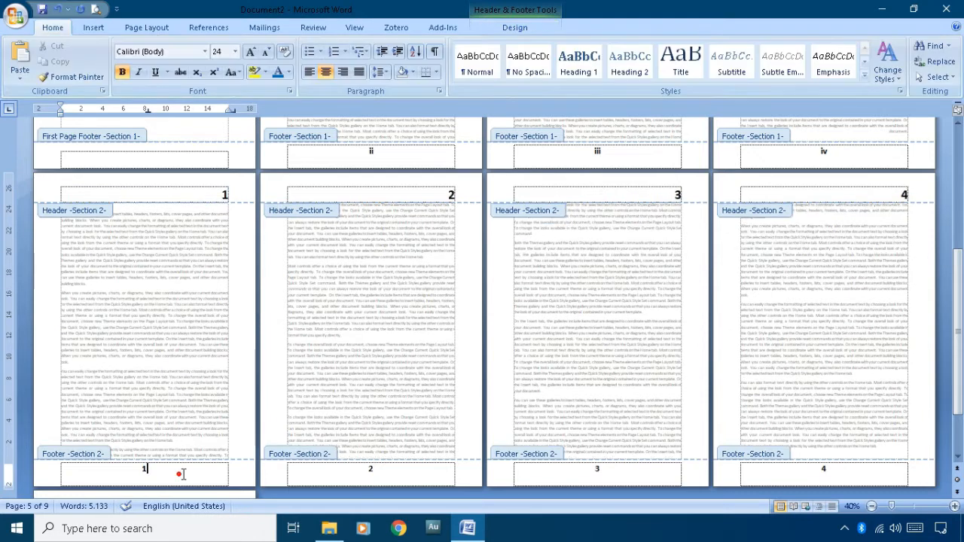
key(shift+Home)
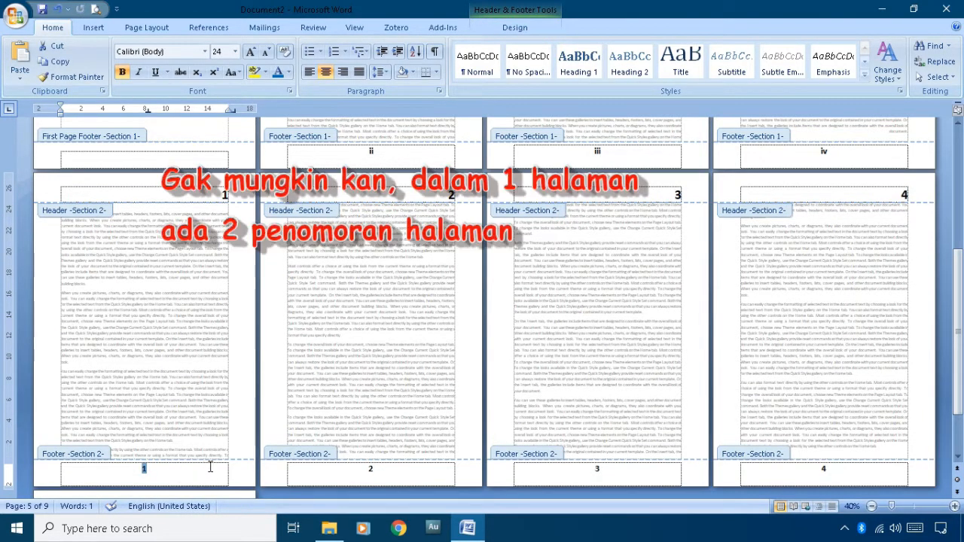
key(Delete)
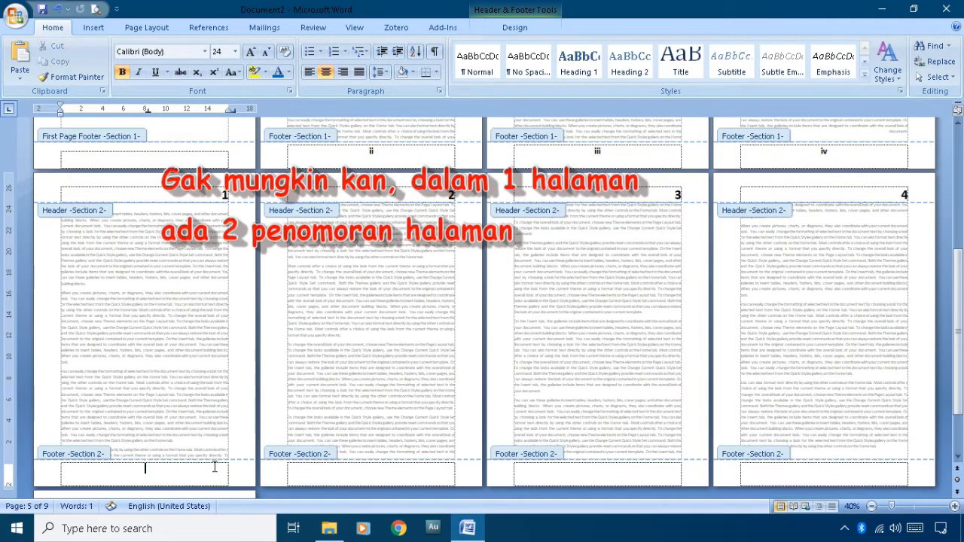
scroll(236, 424, up, 5)
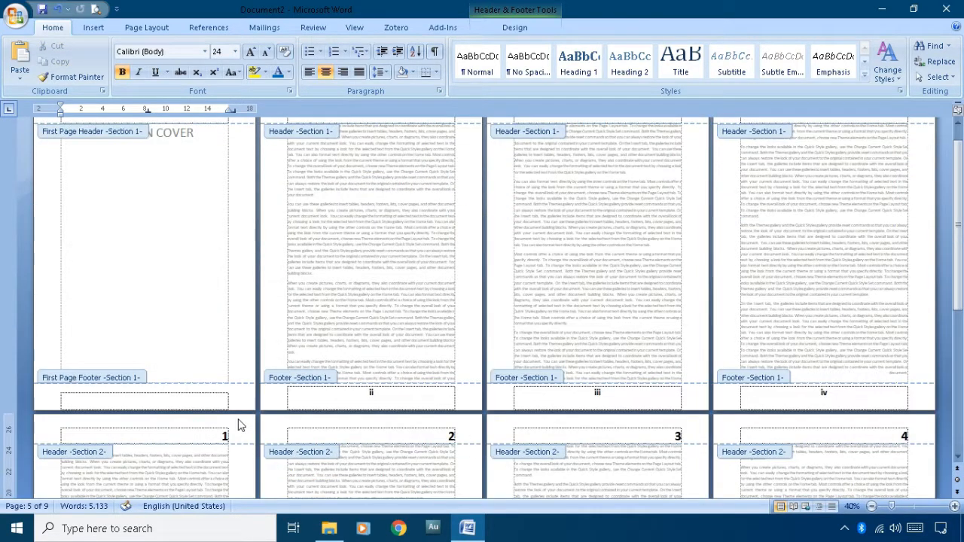
- Try adding right-aligned page numbers at font size 48 to the section 1 header
scroll(236, 424, up, 1)
click(226, 139)
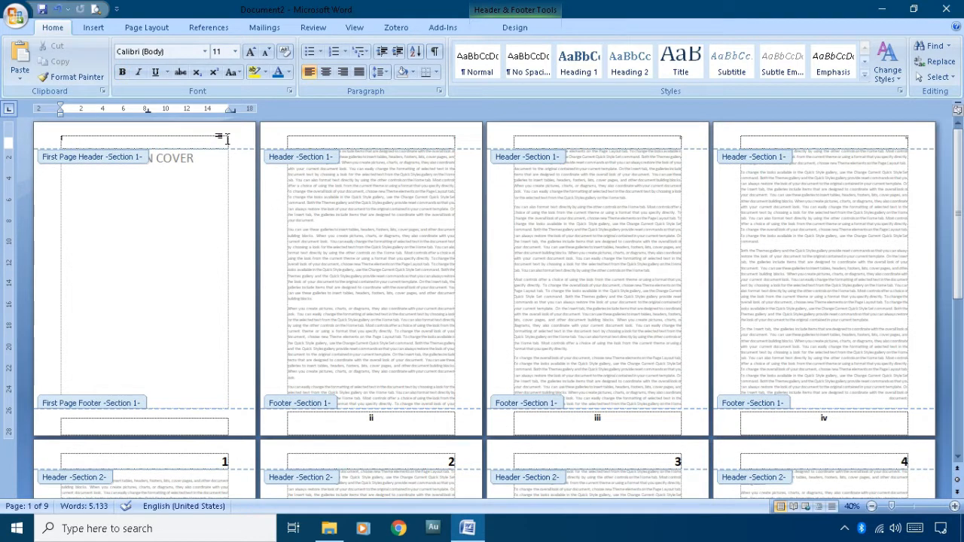
click(217, 241)
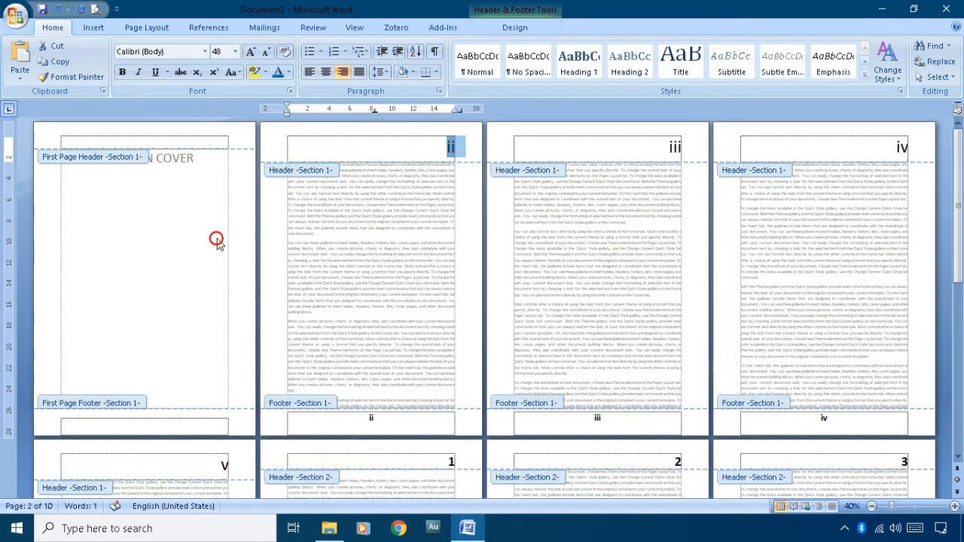
scroll(391, 313, down, 3)
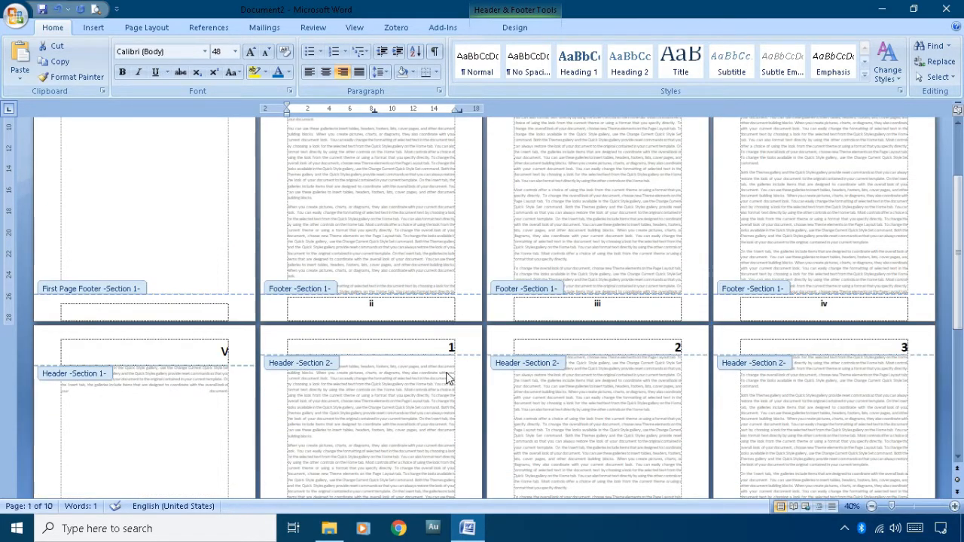
scroll(446, 378, down, 1)
scroll(446, 351, down, 1)
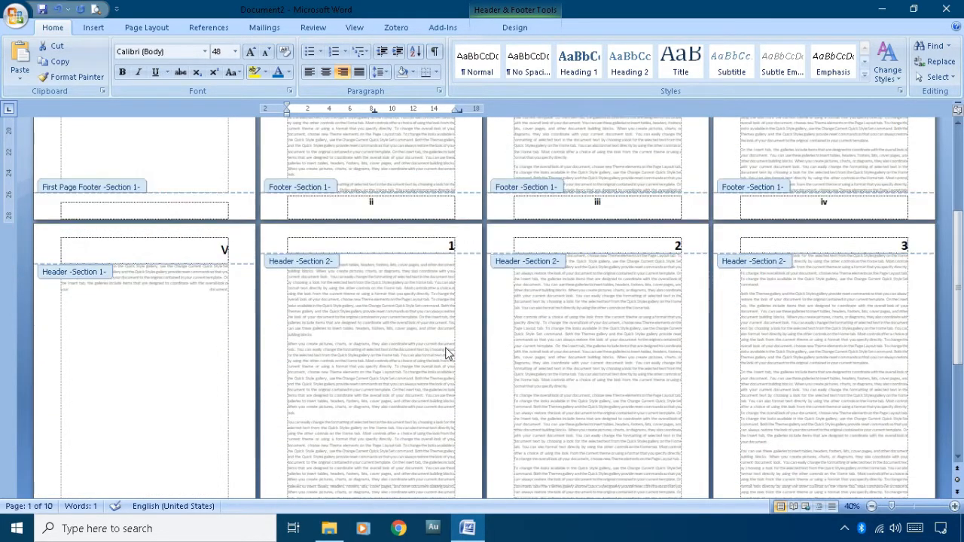
scroll(444, 348, up, 3)
scroll(444, 348, up, 2)
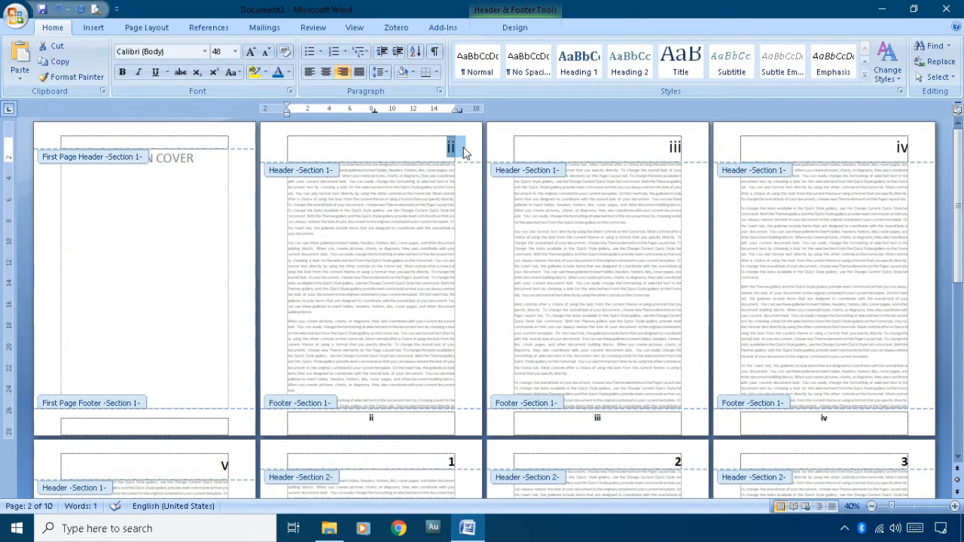
- Delete the page number from the section 1 header
click(464, 151)
scroll(426, 293, down, 1)
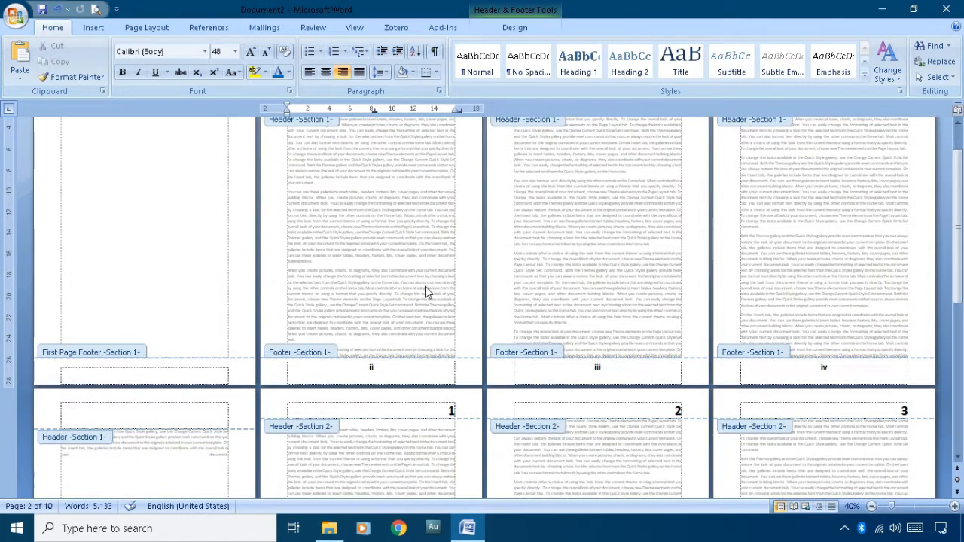
scroll(426, 292, down, 2)
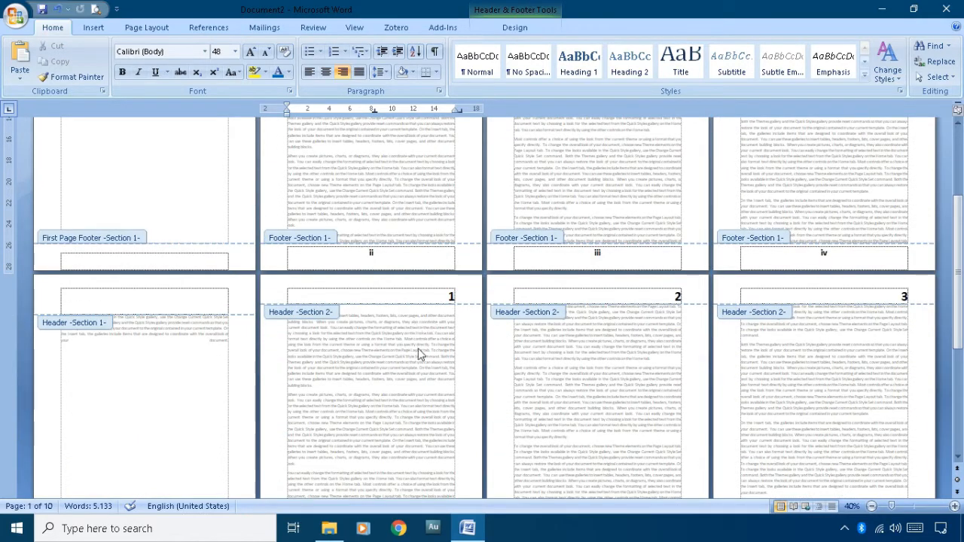
scroll(369, 366, up, 1)
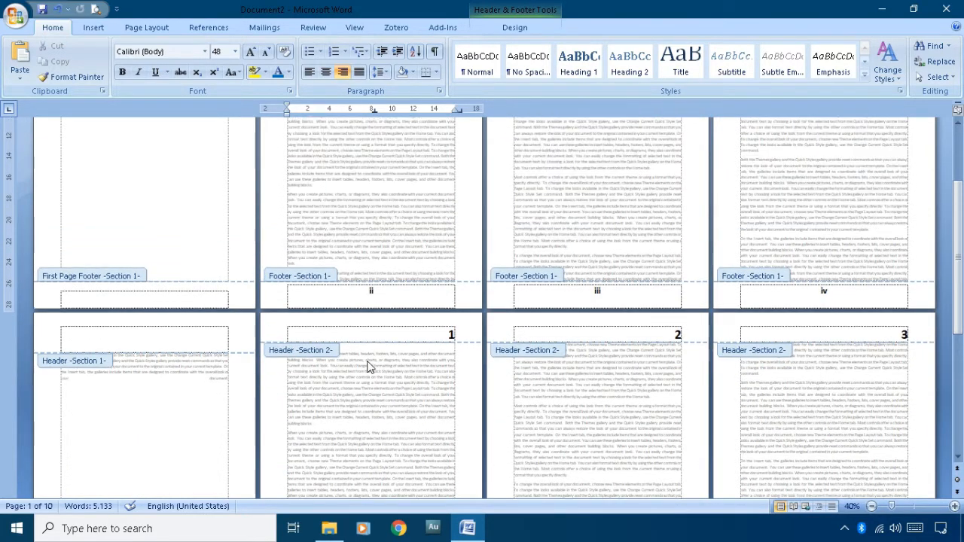
- Return to the body text and add a centered BAB I heading at the top of section 2's first page
double_click(369, 367)
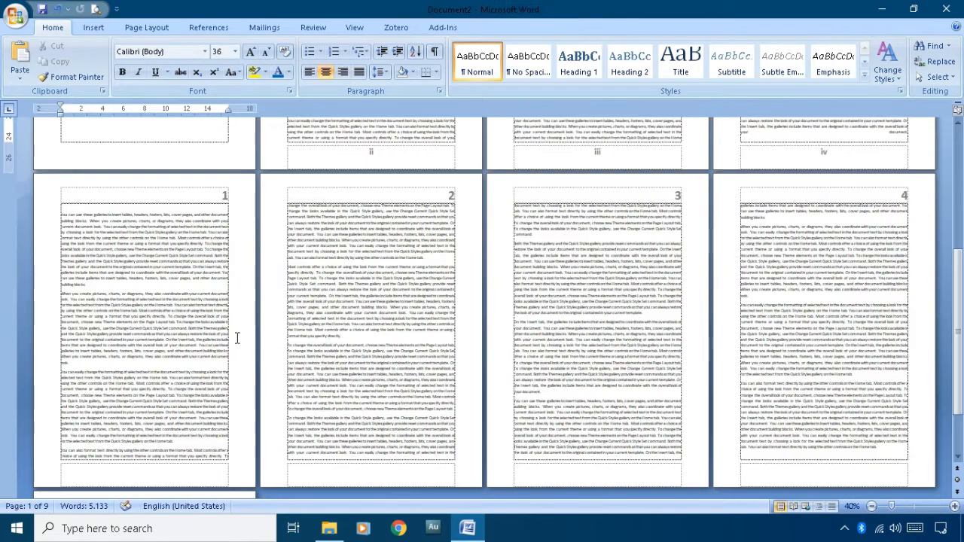
scroll(96, 174, down, 1)
click(96, 168)
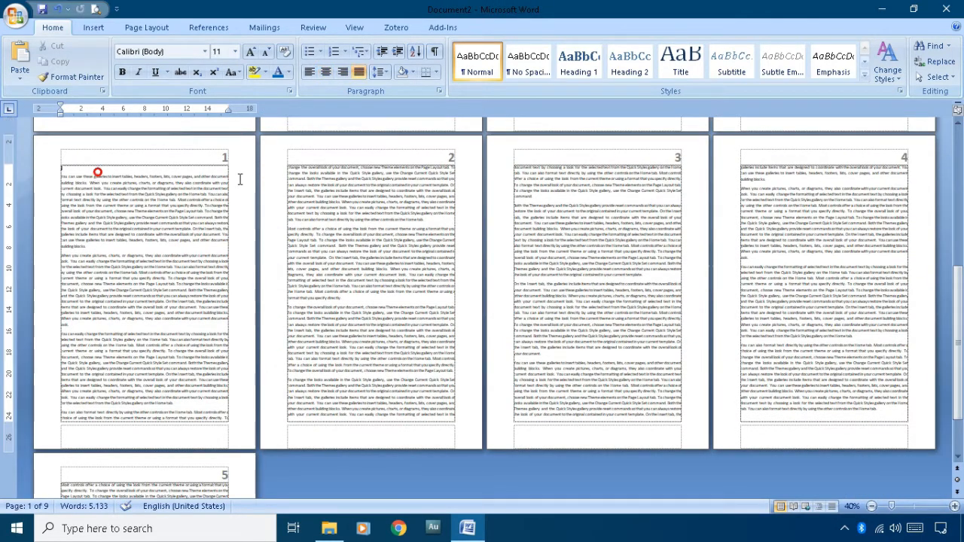
text(bab i)
click(198, 181)
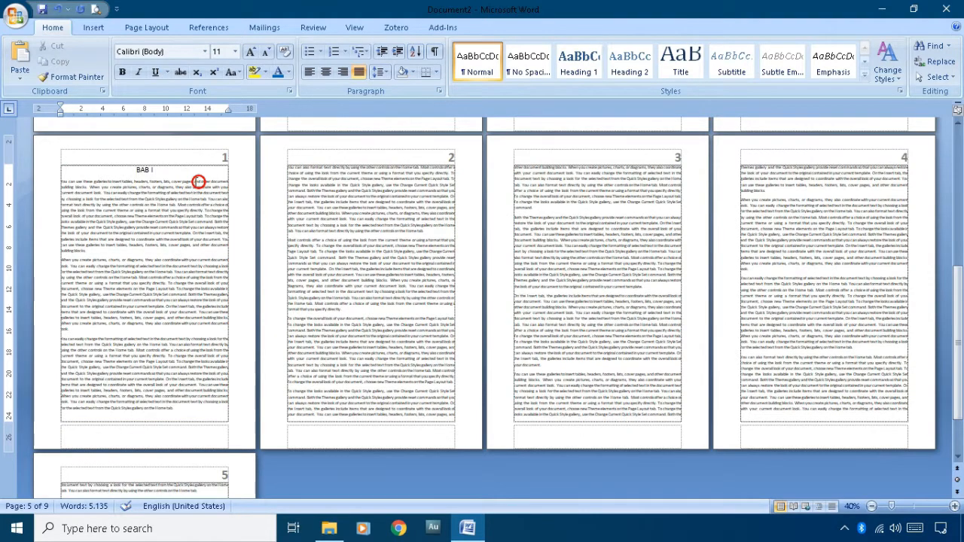
- Enable Different First Page for section 2 and insert a Plain Number 2 page number at the bottom of its first page
scroll(172, 206, down, 1)
scroll(172, 206, up, 1)
double_click(145, 430)
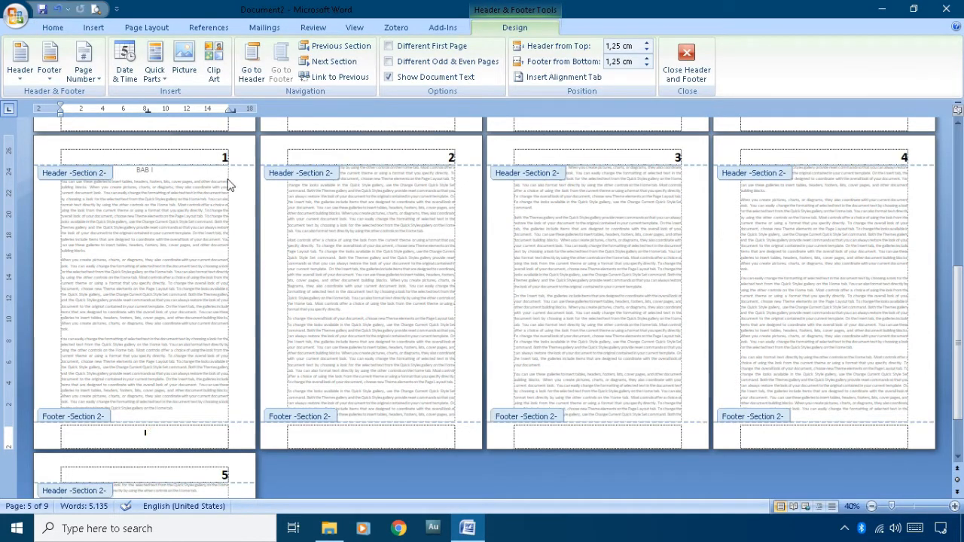
click(389, 46)
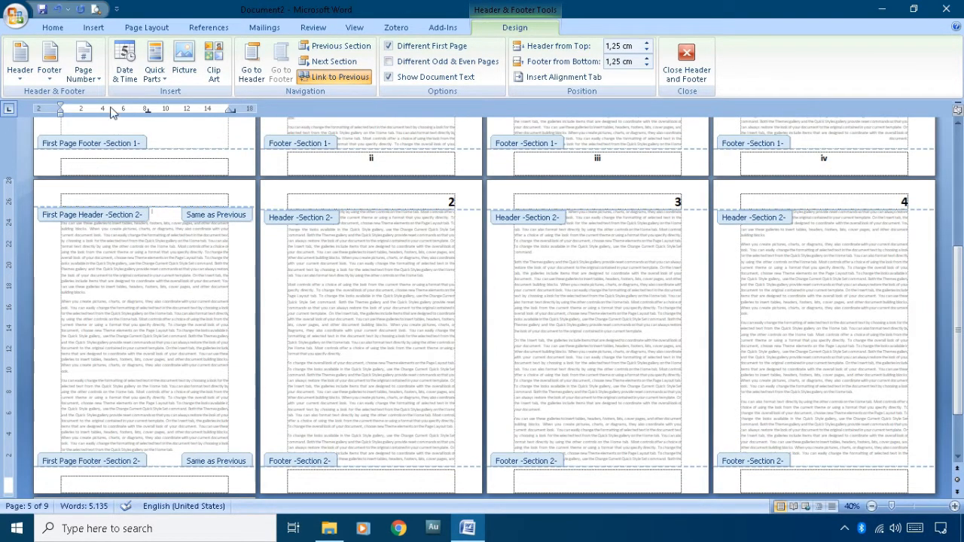
click(82, 73)
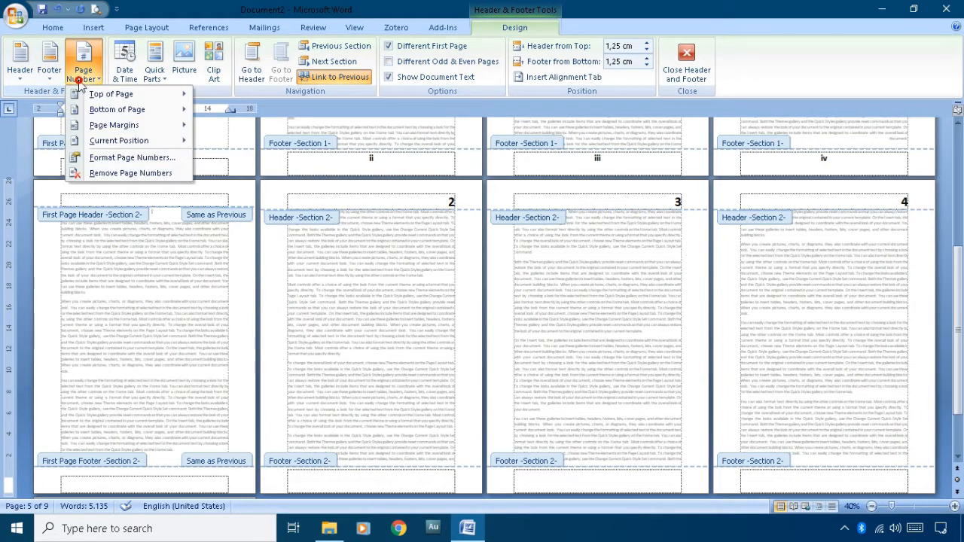
click(103, 111)
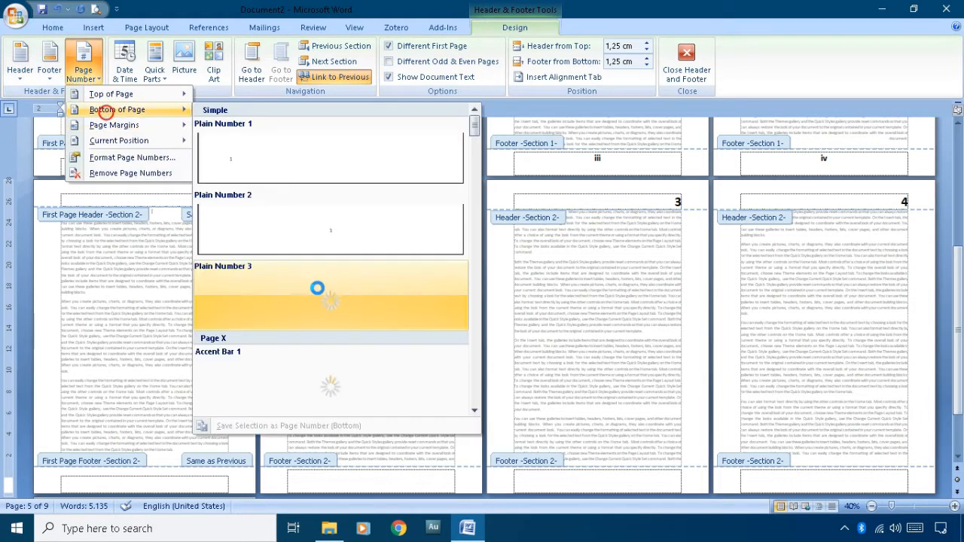
click(344, 229)
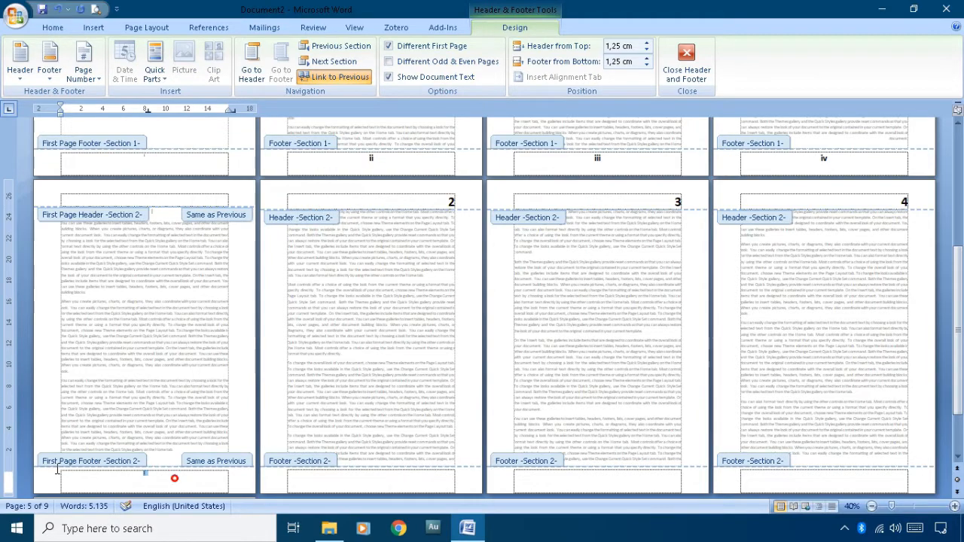
- Make the page number in section 2's first-page footer bold at font size 36, and return to the body text
click(54, 30)
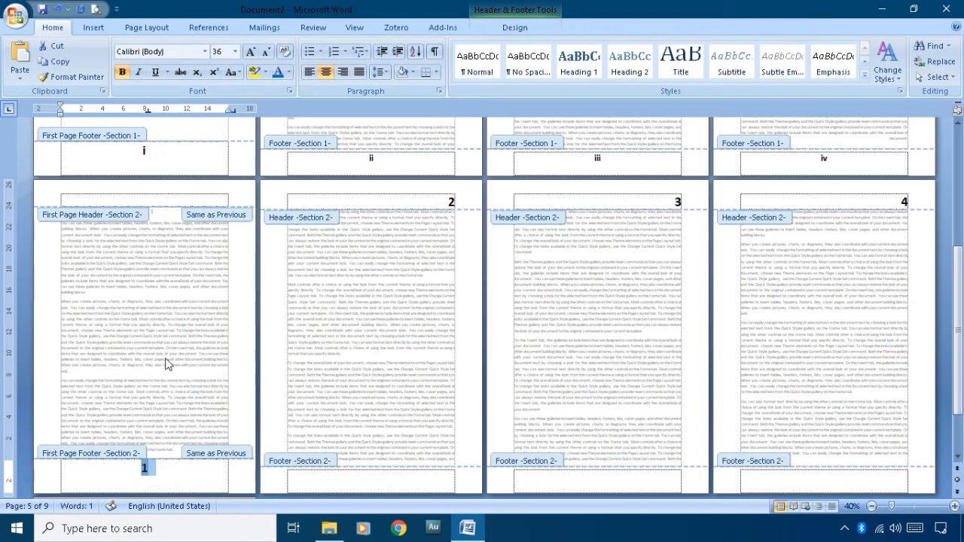
double_click(167, 364)
click(165, 359)
scroll(189, 411, down, 3)
scroll(188, 410, up, 3)
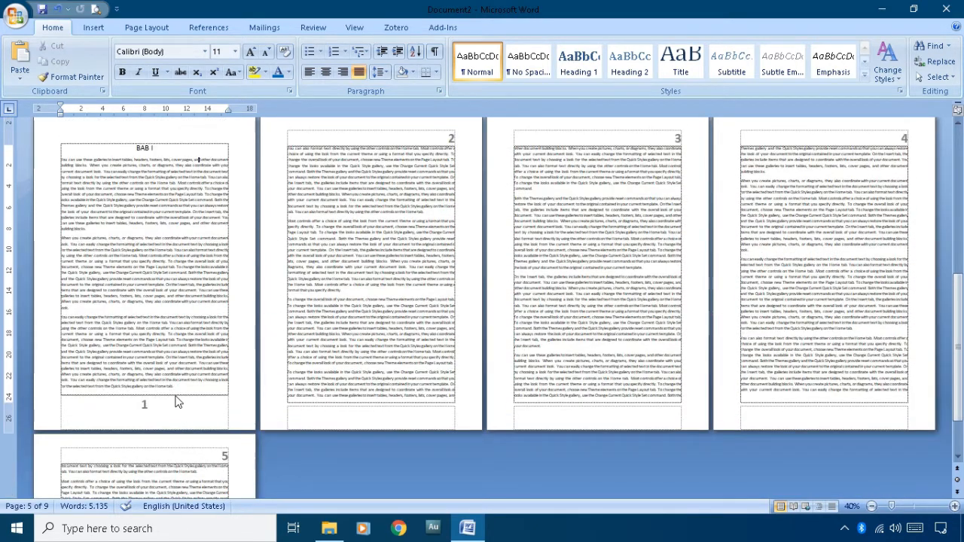
- Add a centered BAB II heading above the text at the top of section 2's page 4
scroll(159, 406, down, 2)
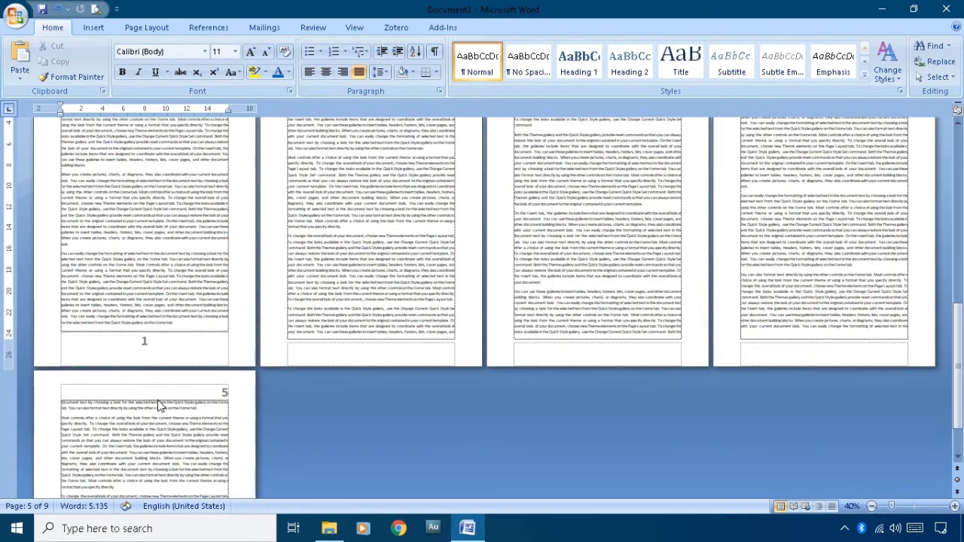
scroll(160, 407, down, 3)
scroll(157, 399, up, 5)
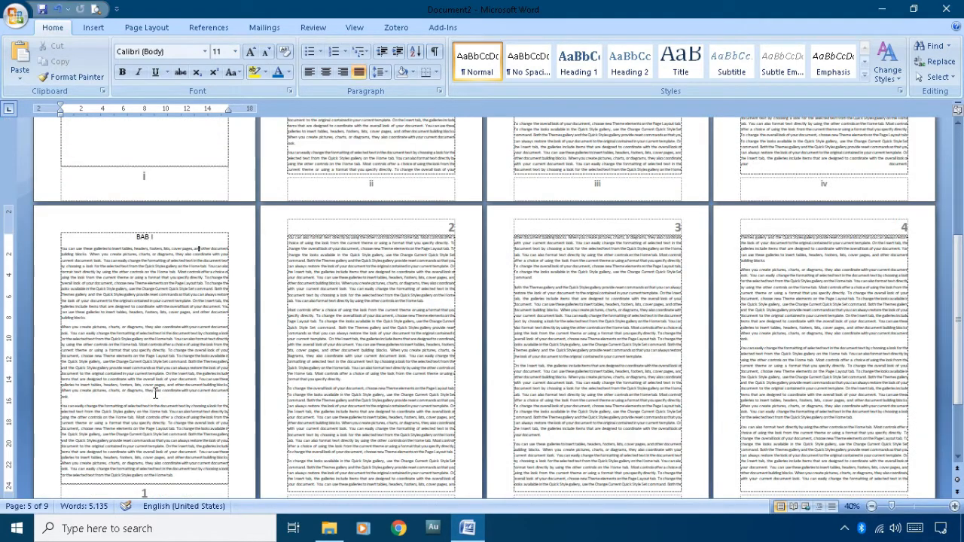
scroll(660, 279, down, 1)
click(747, 333)
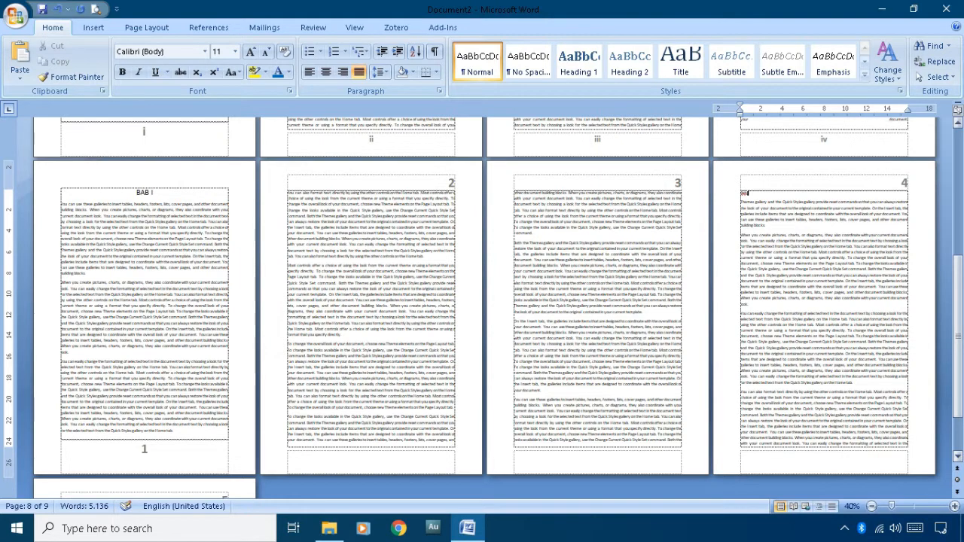
text(BAB II)
click(792, 261)
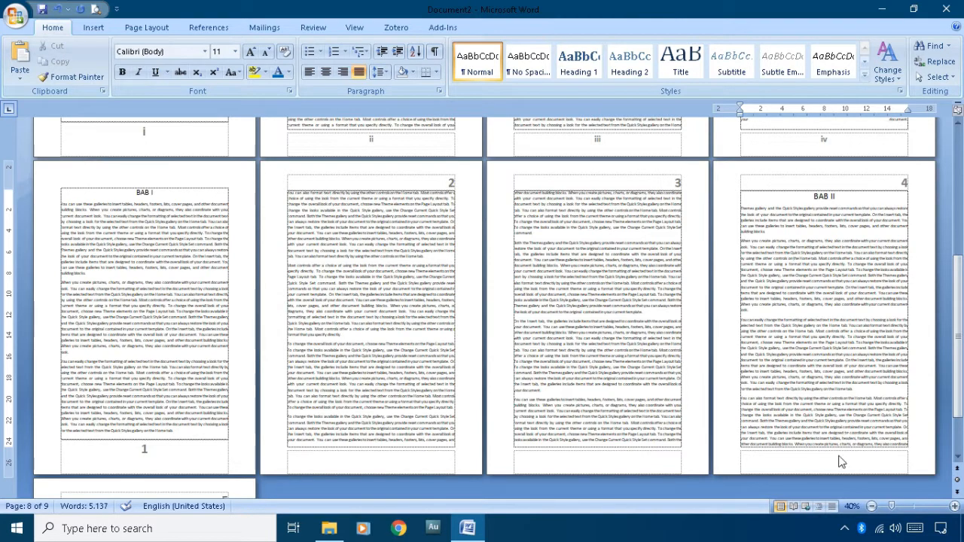
- Insert a Next Page section break at the end of section 2's page 3 and remove the empty line above BAB II
click(681, 439)
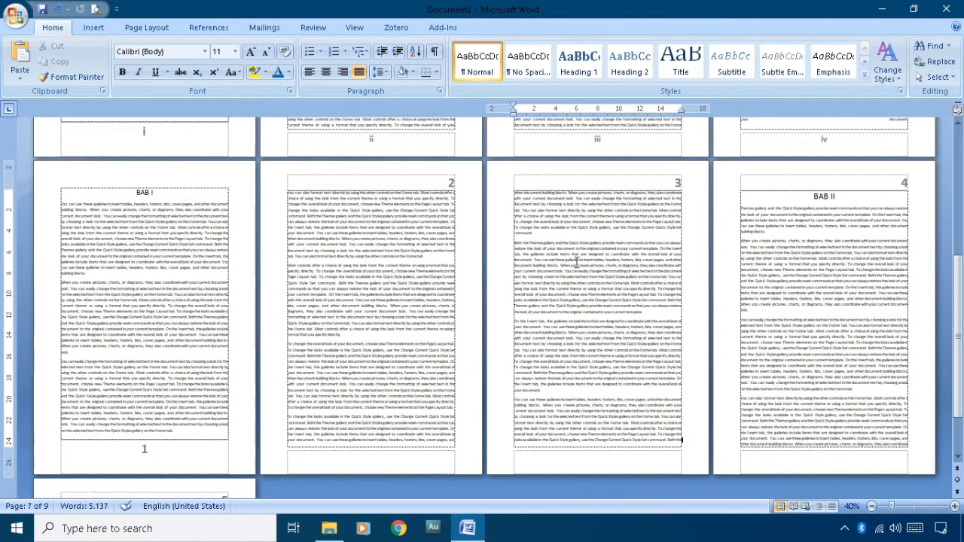
click(137, 25)
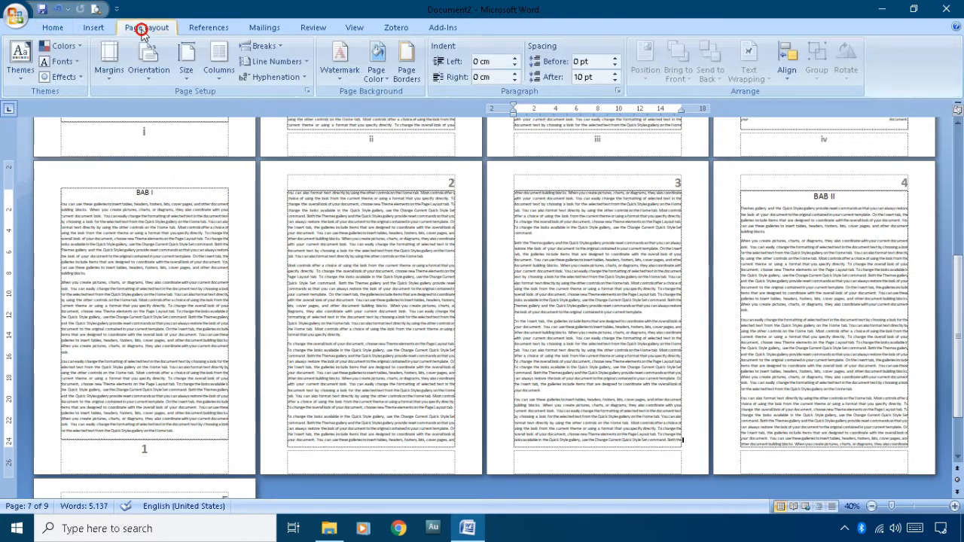
click(260, 46)
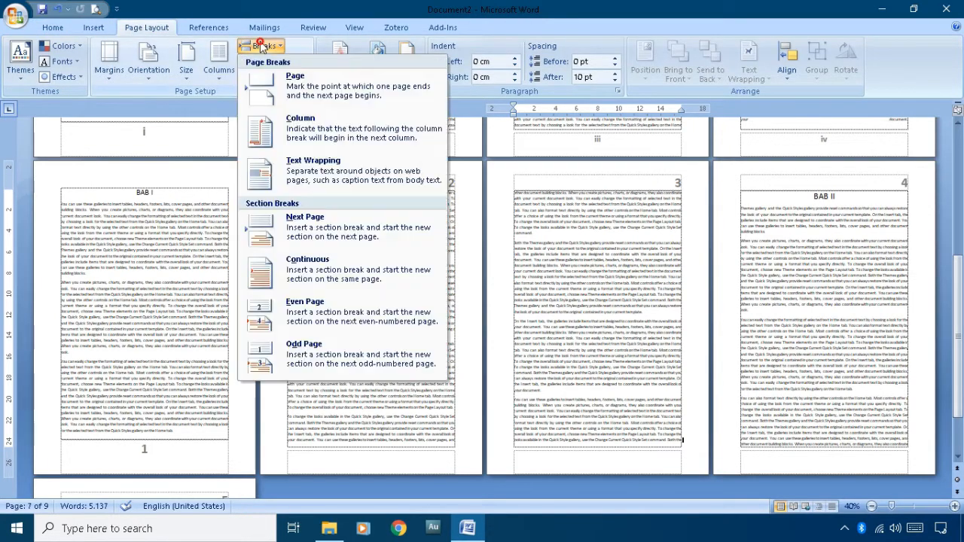
click(337, 228)
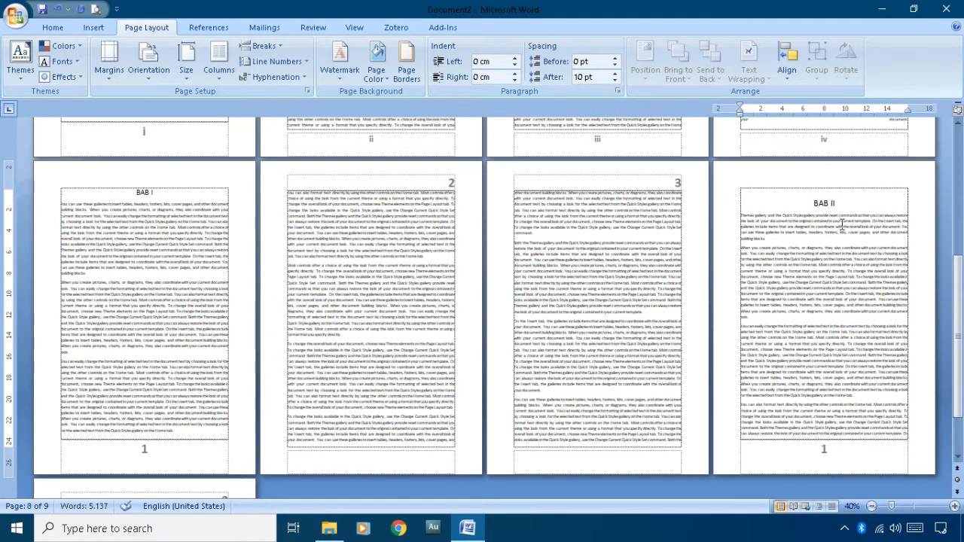
scroll(842, 224, down, 3)
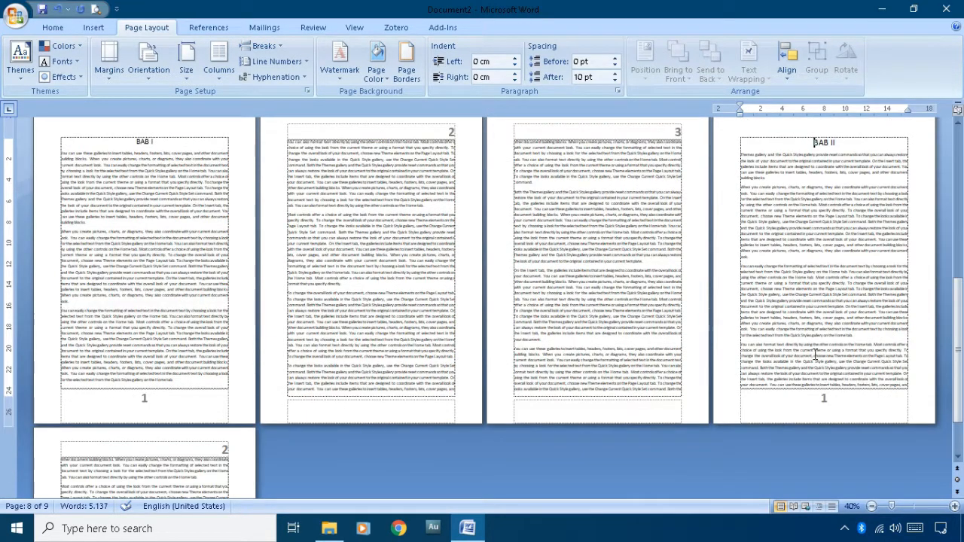
- Set section 3's page numbering to start at 4 from its first-page footer, and return to the body text
scroll(813, 357, down, 3)
scroll(838, 348, up, 2)
scroll(838, 347, up, 1)
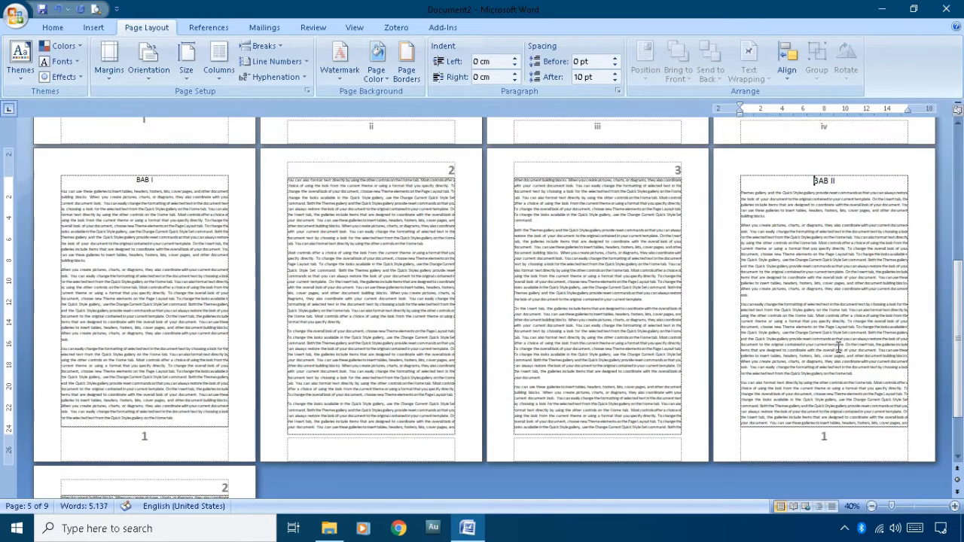
scroll(838, 348, down, 1)
scroll(838, 349, up, 1)
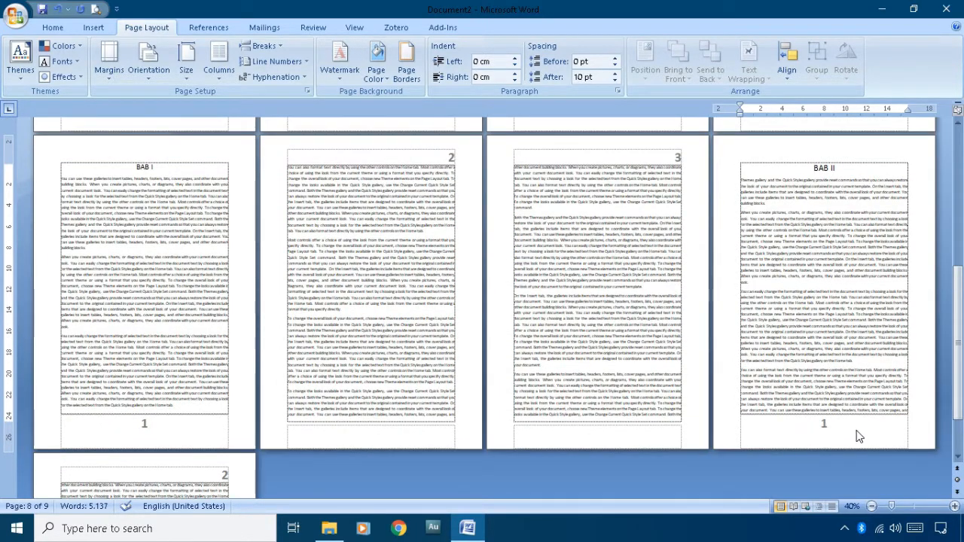
double_click(851, 430)
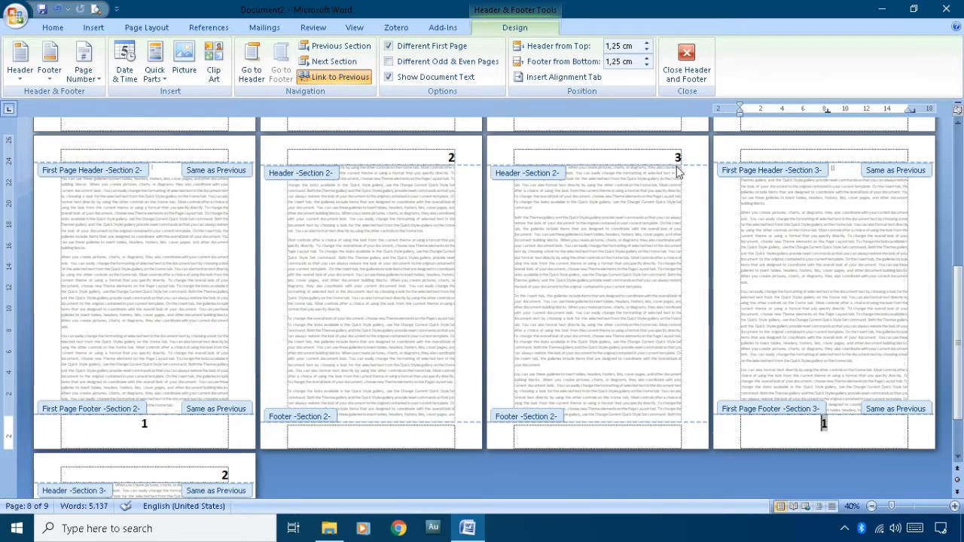
click(83, 67)
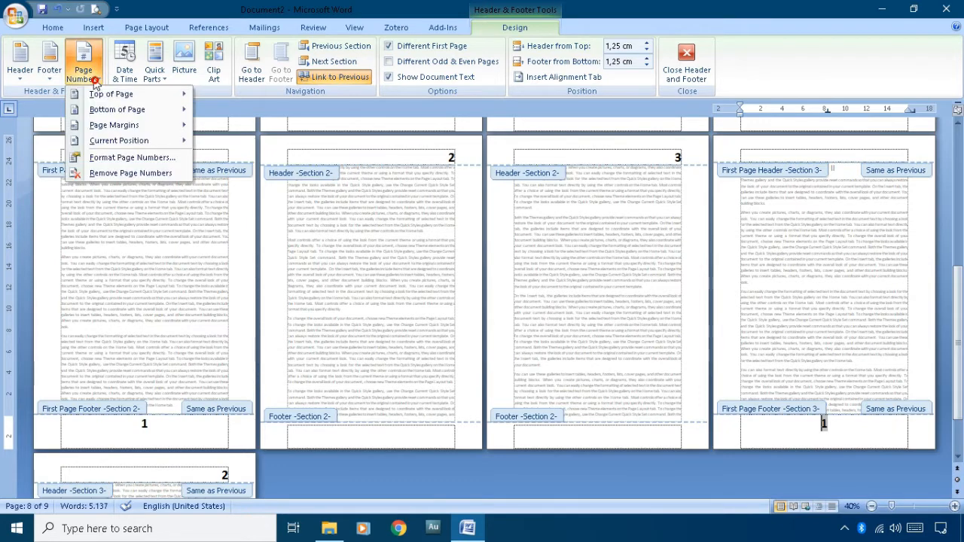
click(121, 158)
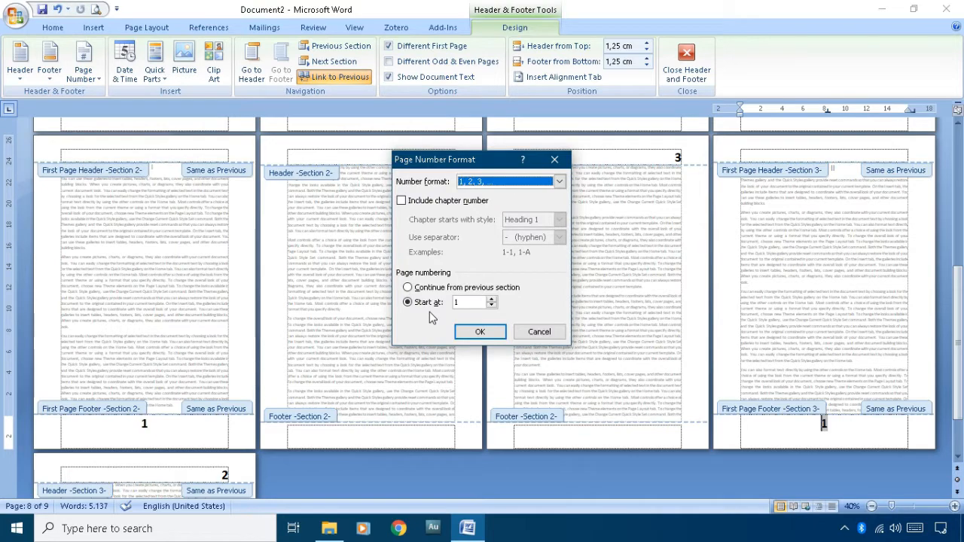
click(491, 298)
click(491, 299)
click(491, 299)
click(479, 332)
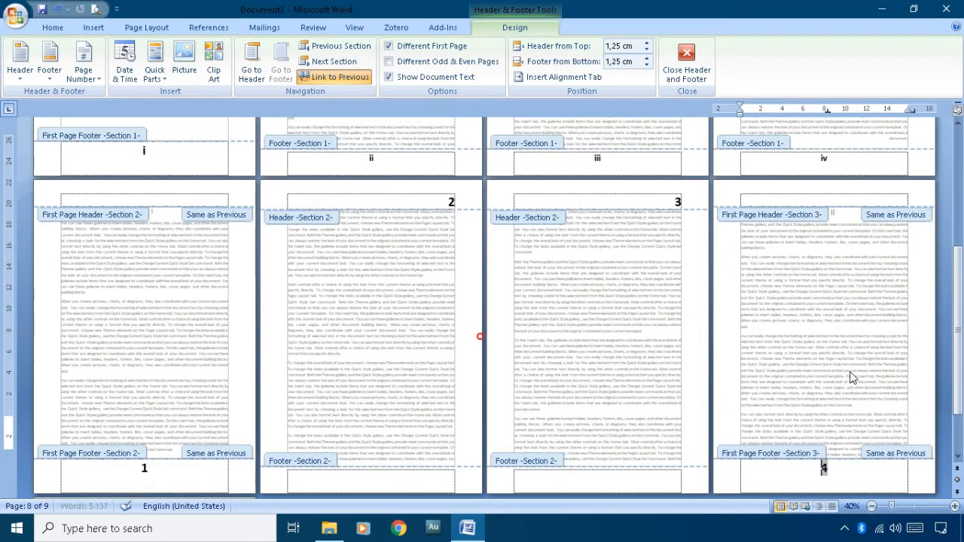
double_click(828, 215)
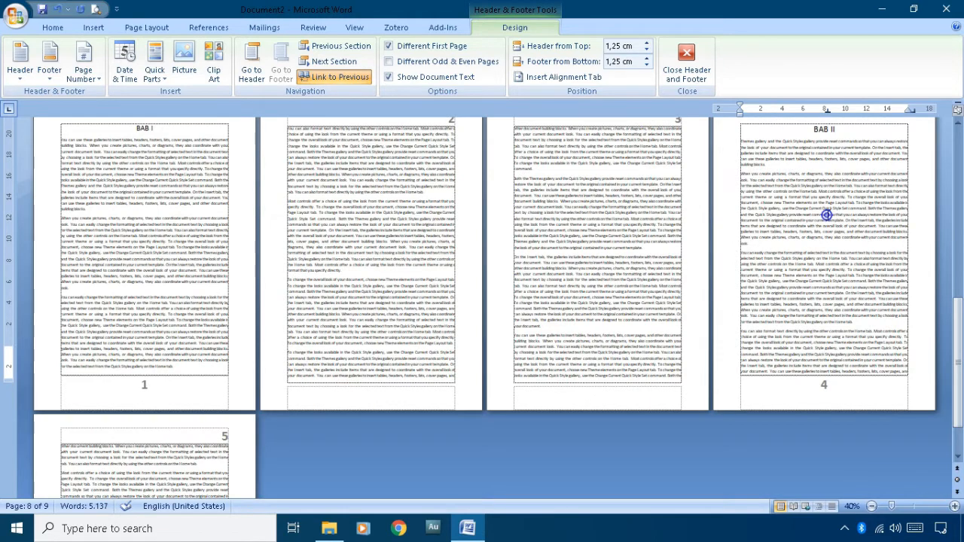
scroll(827, 215, down, 2)
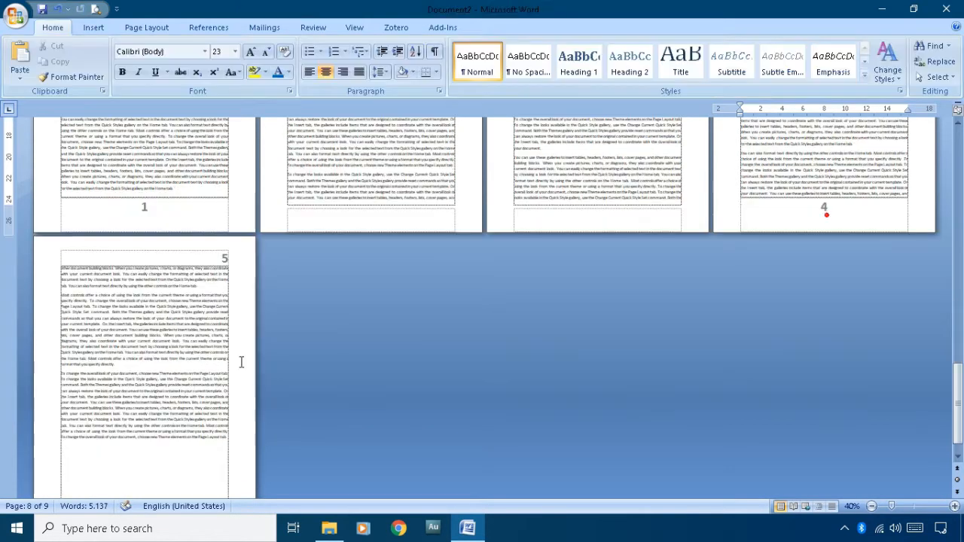
- Generate sample text with =rand(10,10) on a new line at the end of the document's last page
click(194, 446)
scroll(195, 446, down, 1)
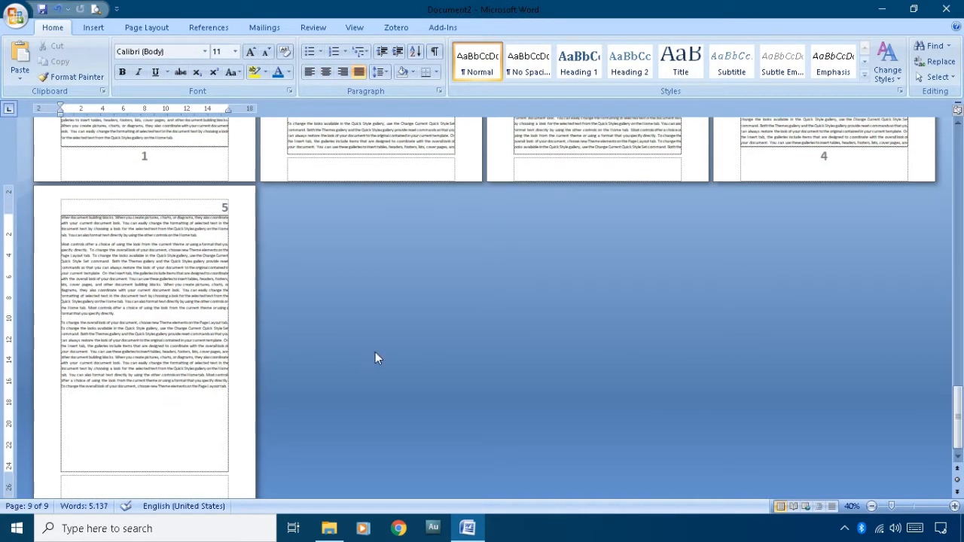
ctrl+scroll(376, 351, up, 6)
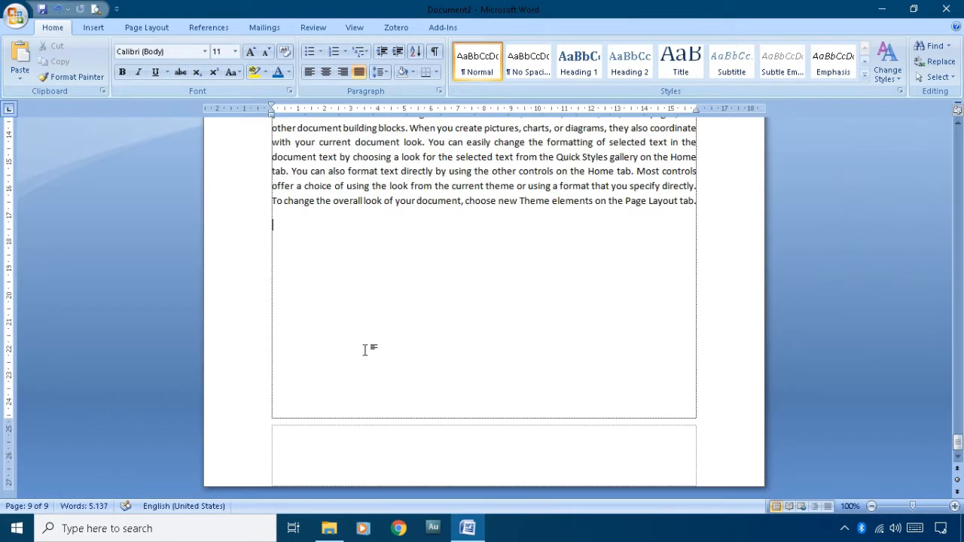
key(Return)
text(=rand(10,10))
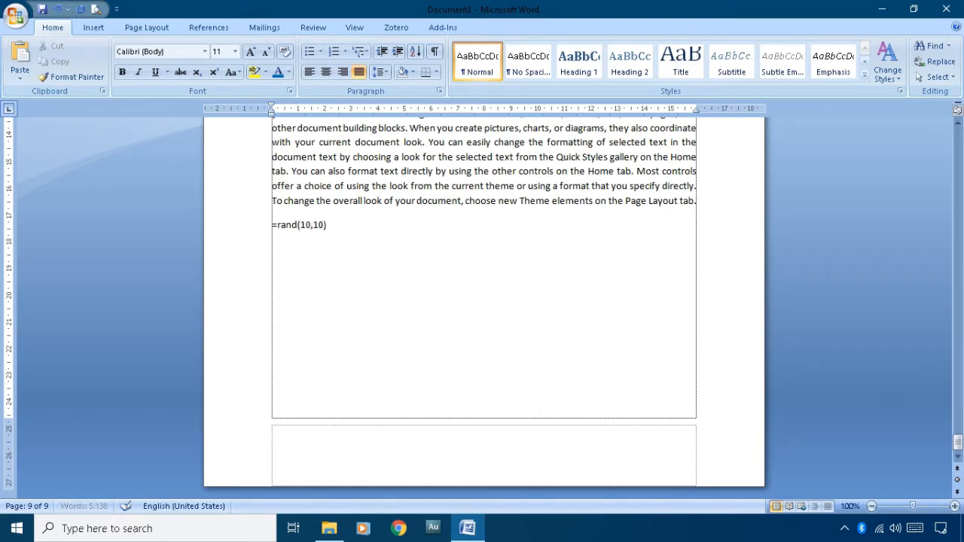
key(Return)
- Examine the page numbers and the header and footer section labels throughout the document, and return to the body text
scroll(497, 213, down, 7)
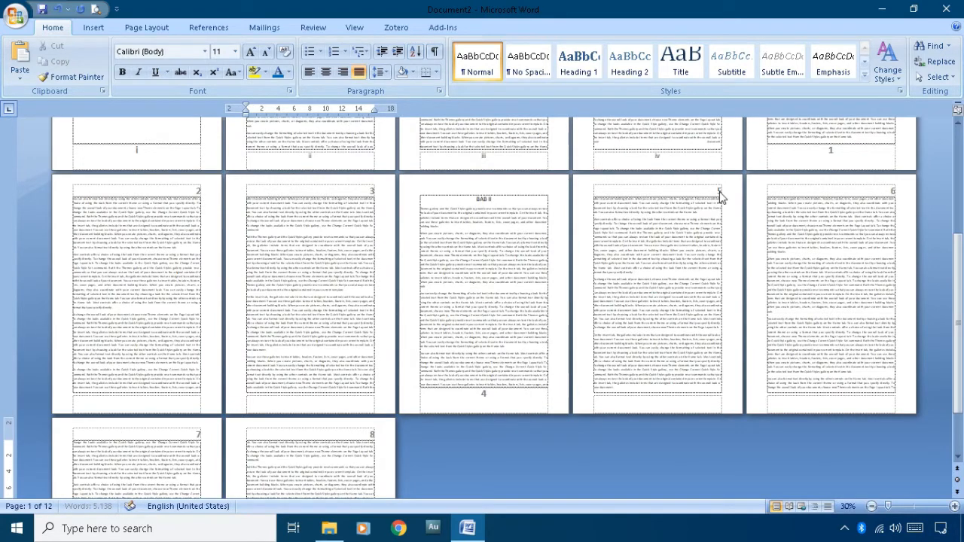
scroll(510, 307, up, 5)
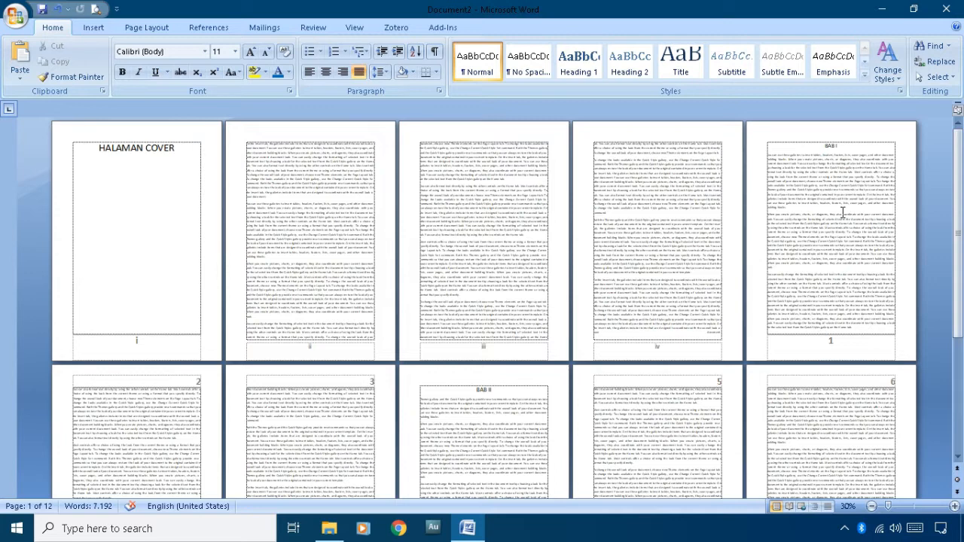
click(843, 309)
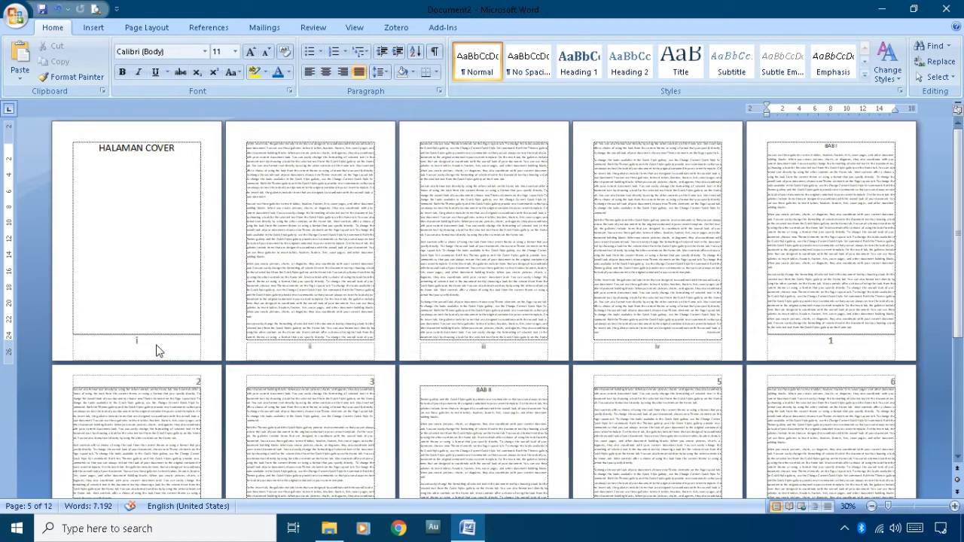
double_click(155, 346)
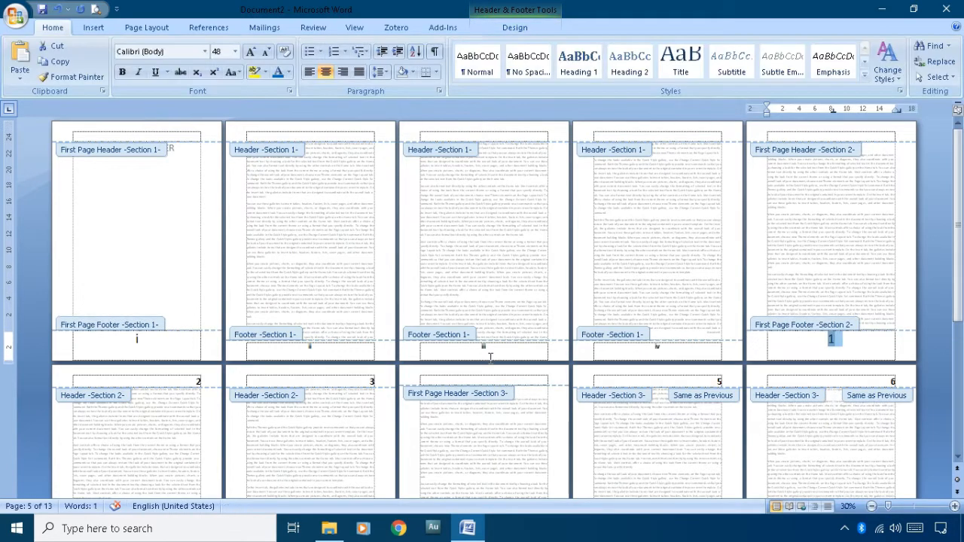
scroll(867, 288, down, 2)
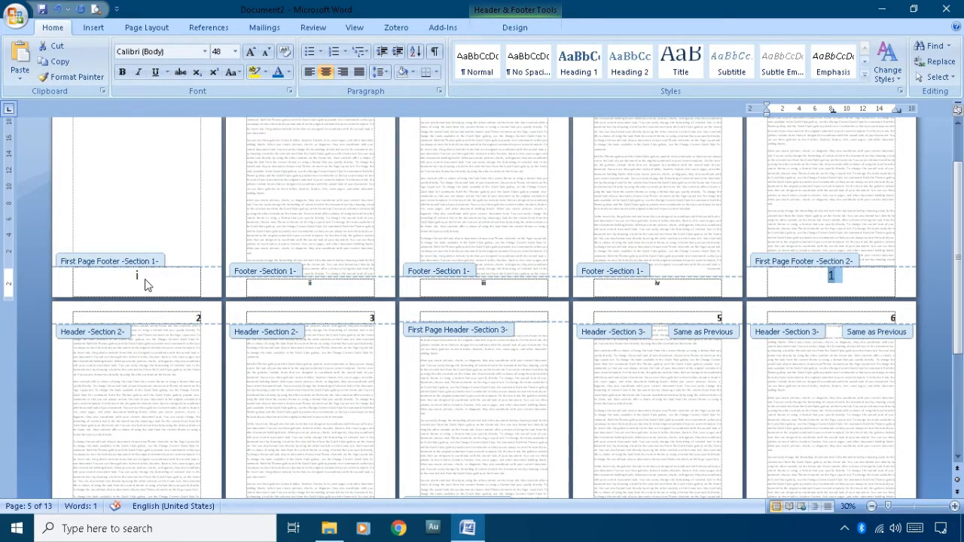
scroll(290, 322, down, 4)
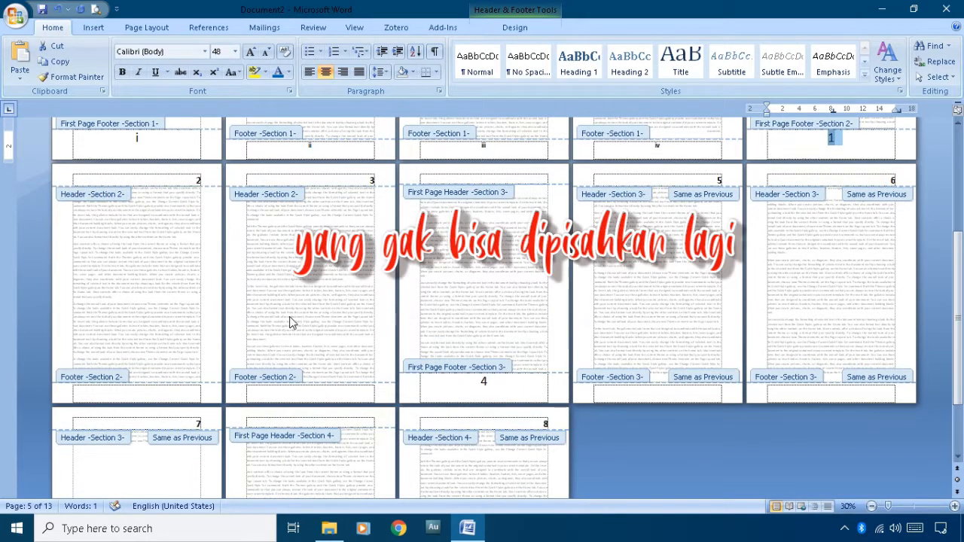
scroll(290, 321, down, 1)
scroll(286, 320, up, 6)
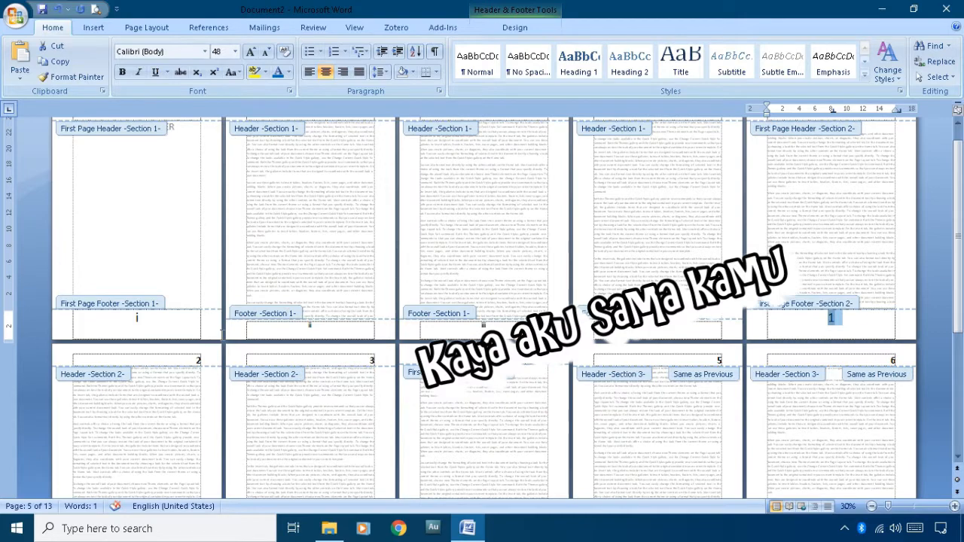
double_click(299, 258)
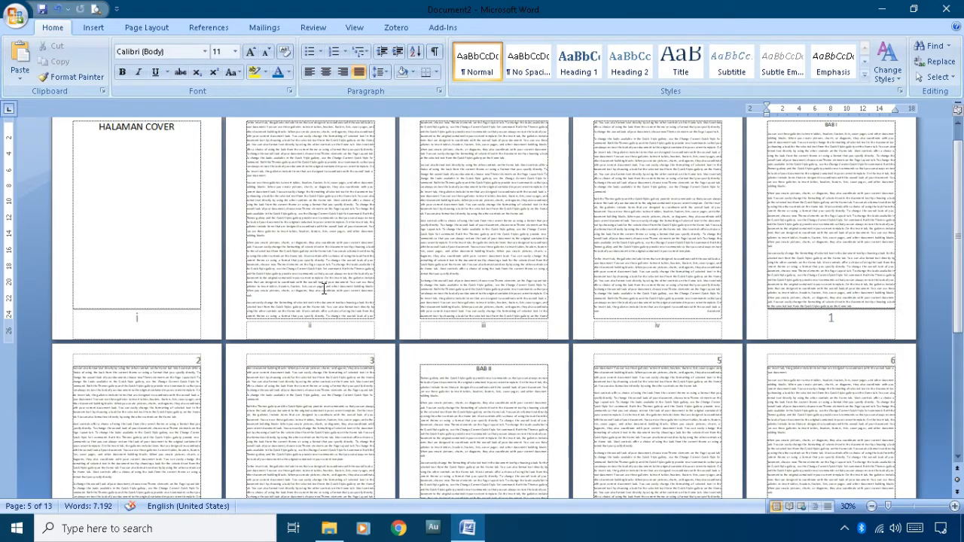
- Draw a square about 2.09 cm wide over the Roman page number in the cover page's footer
scroll(316, 283, up, 1)
scroll(304, 273, up, 4)
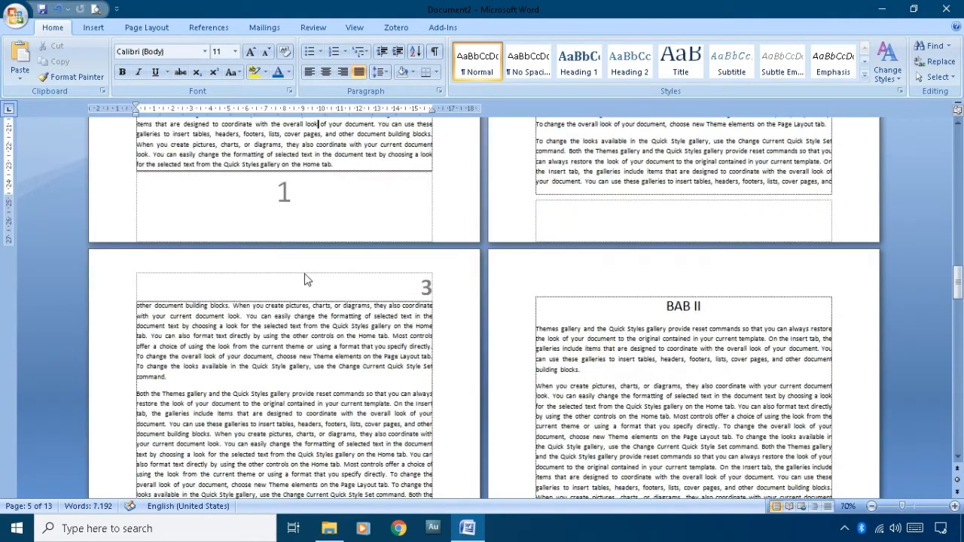
key(ctrl+Home)
scroll(307, 263, down, 5)
scroll(306, 263, down, 3)
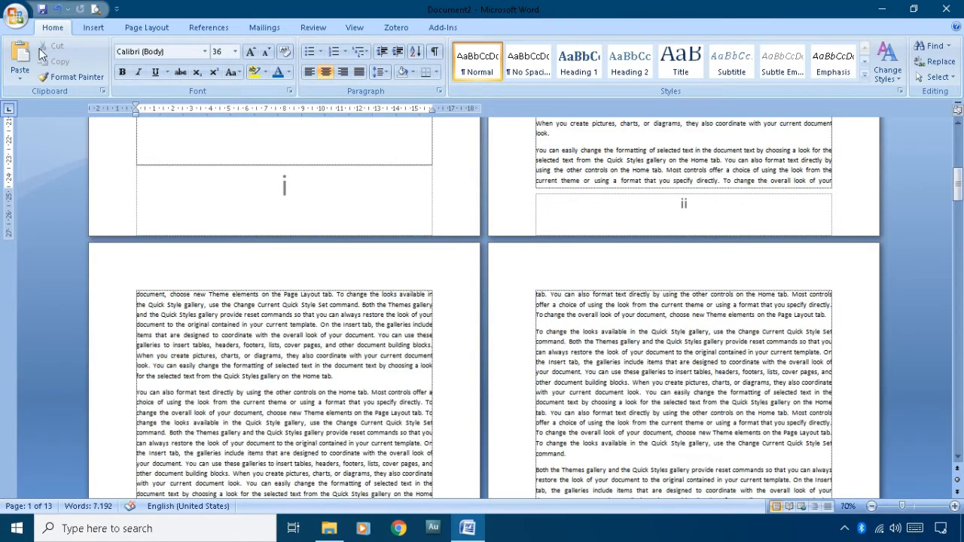
click(94, 29)
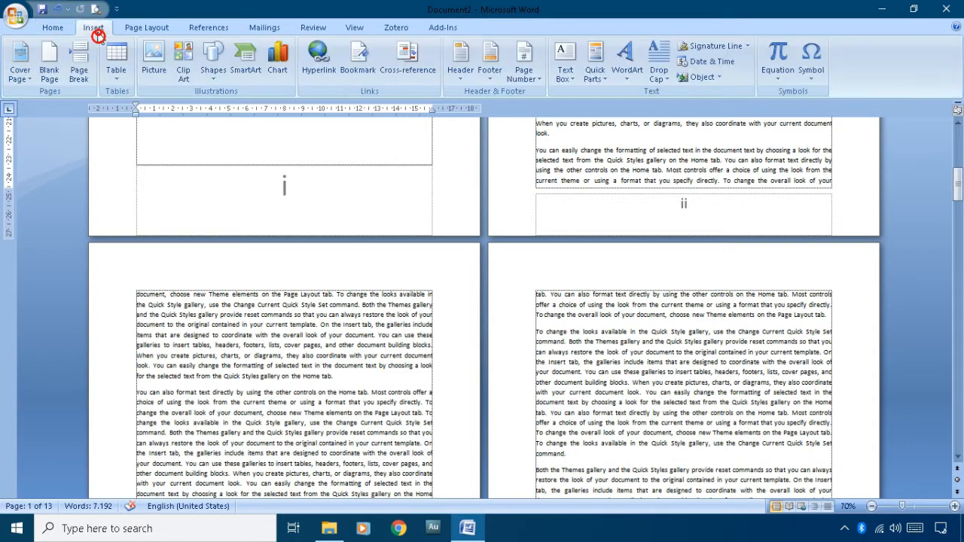
click(214, 74)
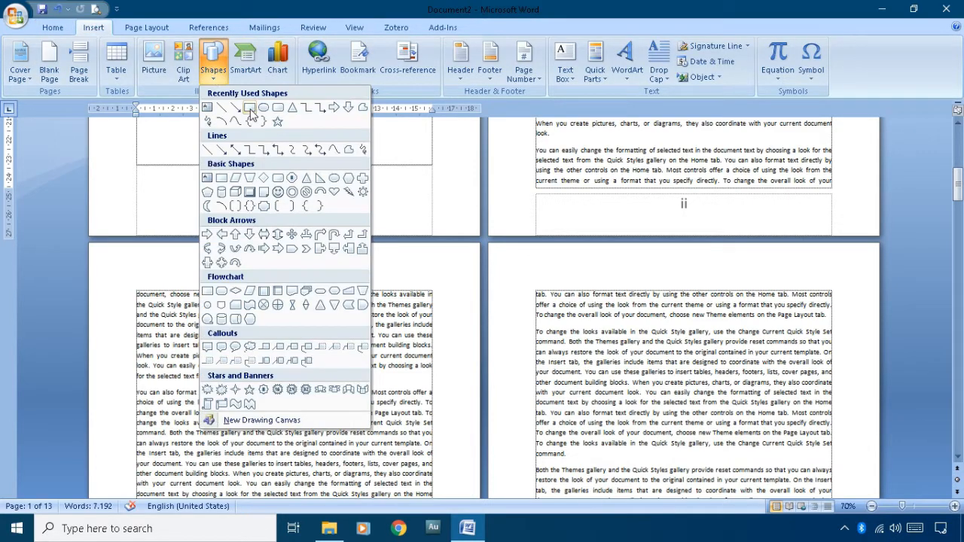
click(250, 107)
drag(265, 170, 304, 210)
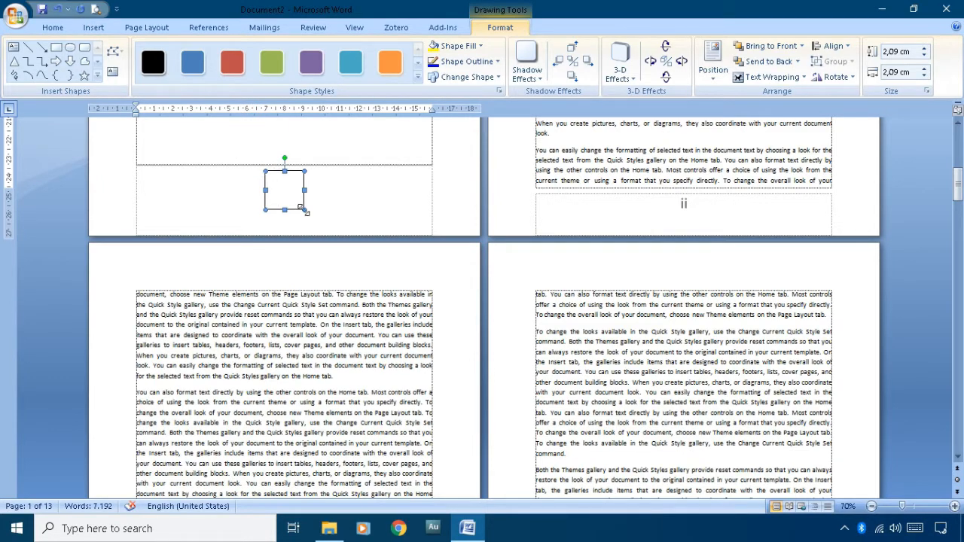
- Set the outline of the square covering the cover's page number to white and deselect it
click(475, 61)
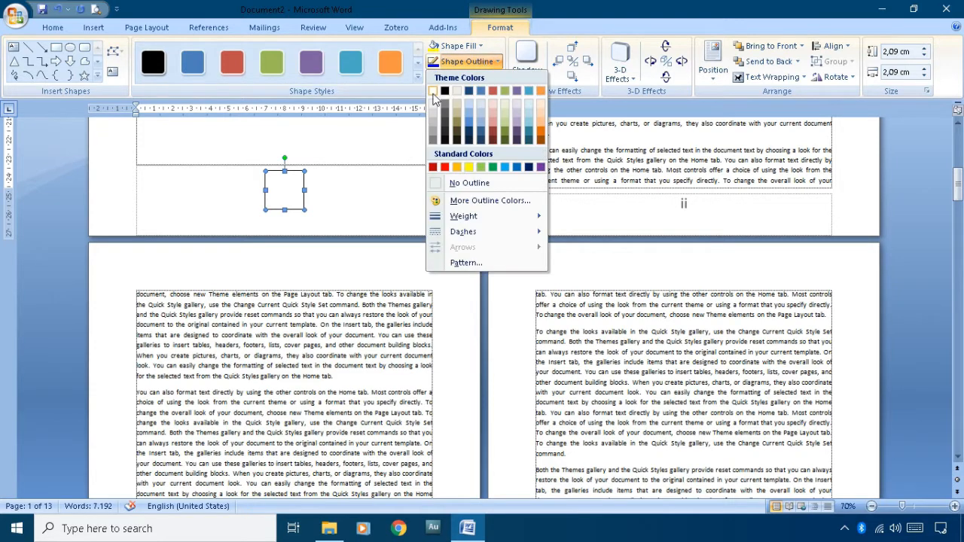
click(433, 91)
scroll(545, 213, up, 6)
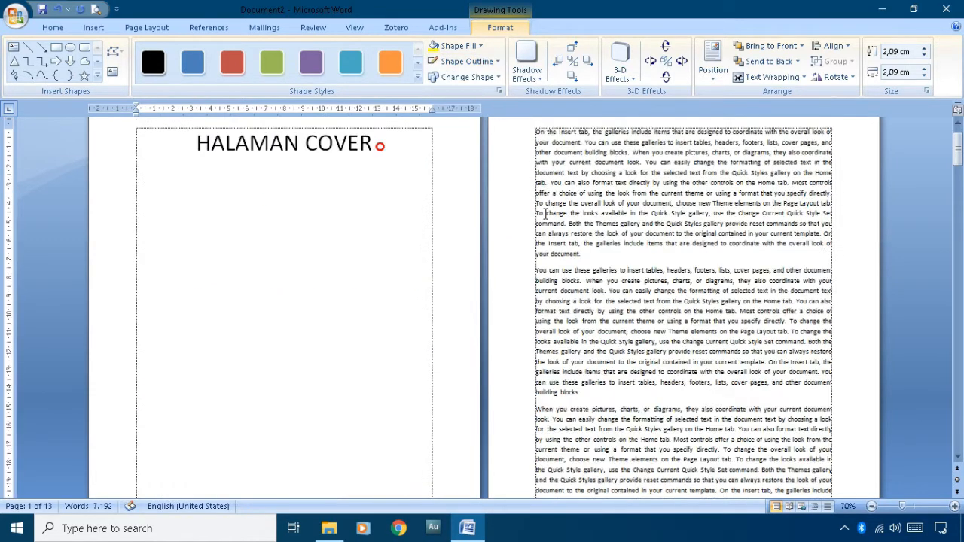
click(546, 213)
- Review the page numbering from the HALAMAN COVER page through the front matter and chapters to the document's end
scroll(719, 280, down, 5)
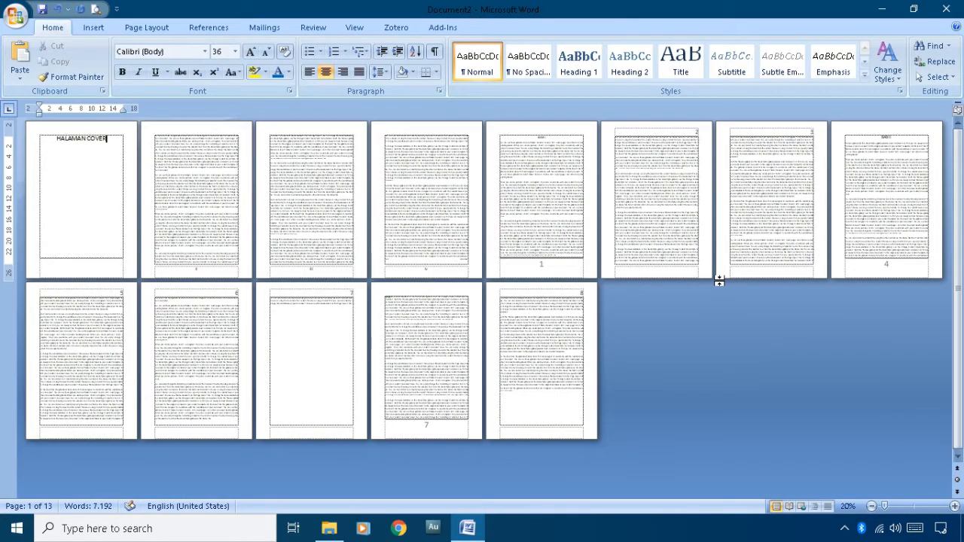
scroll(719, 280, up, 3)
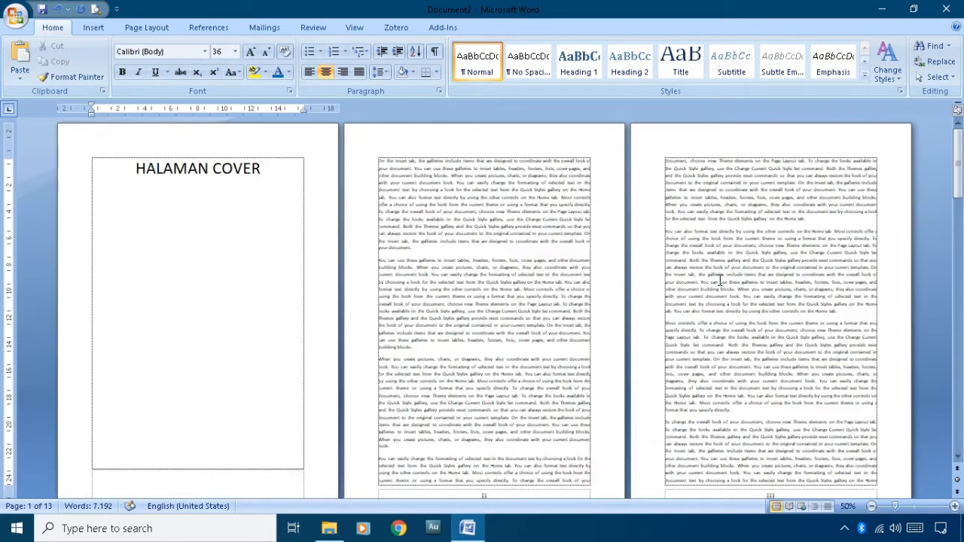
scroll(715, 280, down, 2)
scroll(716, 280, down, 2)
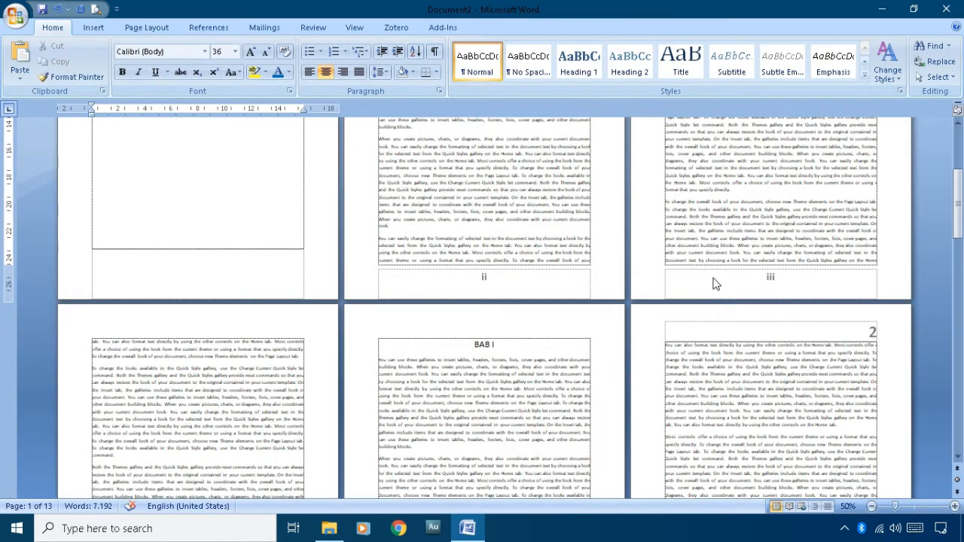
scroll(715, 284, down, 1)
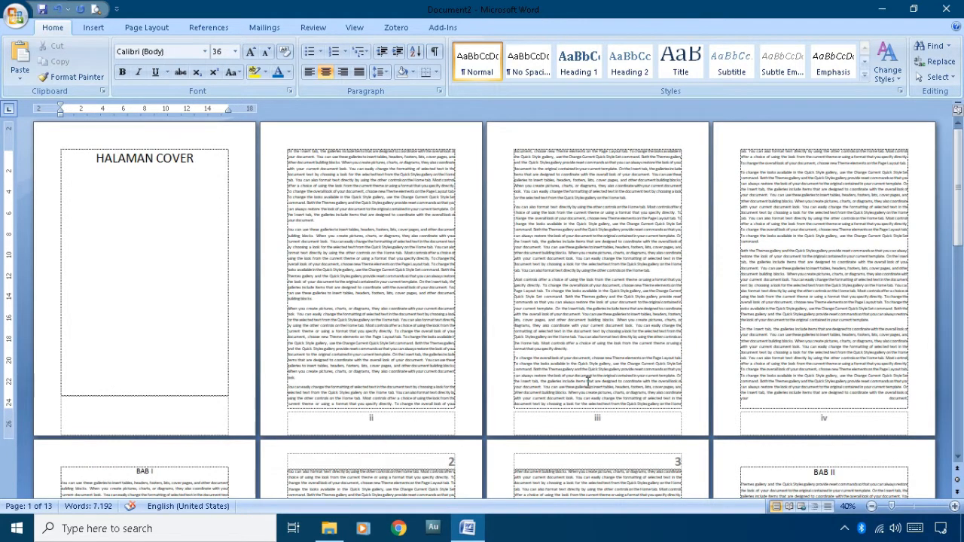
scroll(588, 382, down, 1)
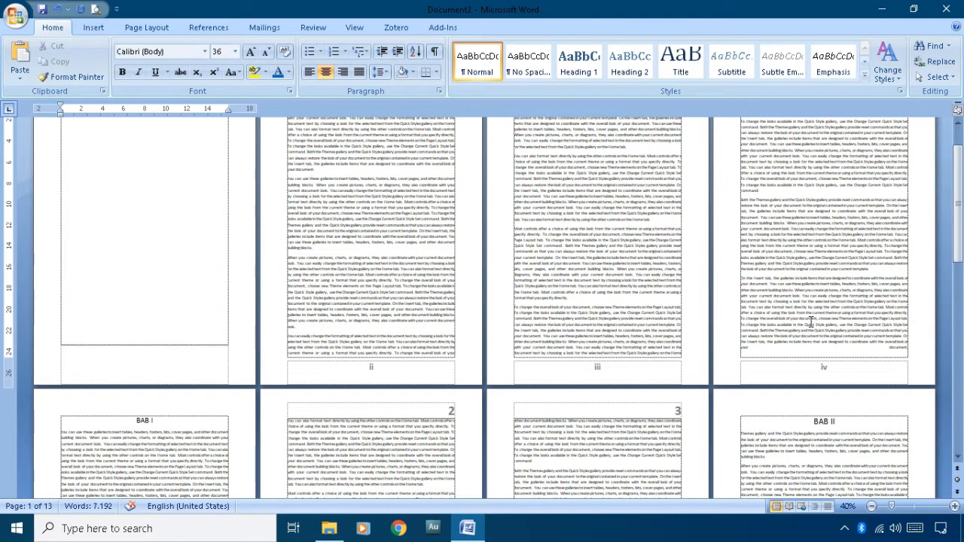
scroll(685, 350, down, 5)
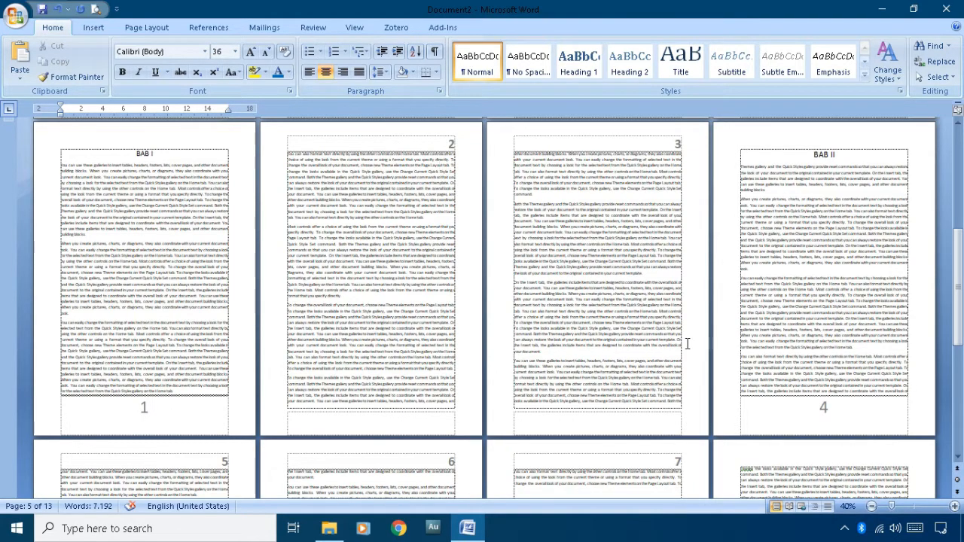
scroll(687, 343, down, 5)
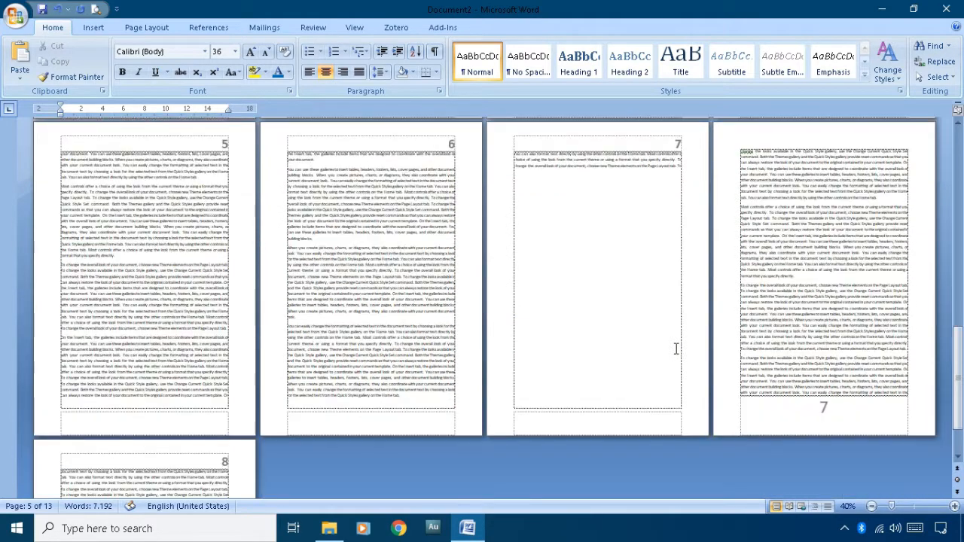
scroll(675, 348, up, 10)
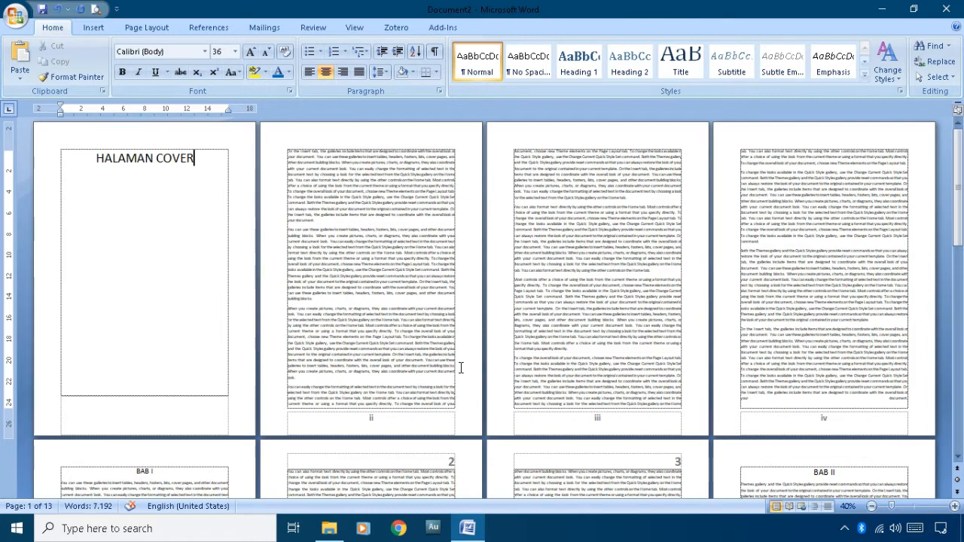
- Examine the end of the text on page iv and the numbering of the pages after it, and return to the cover
ctrl+scroll(458, 366, up, 3)
scroll(456, 366, down, 10)
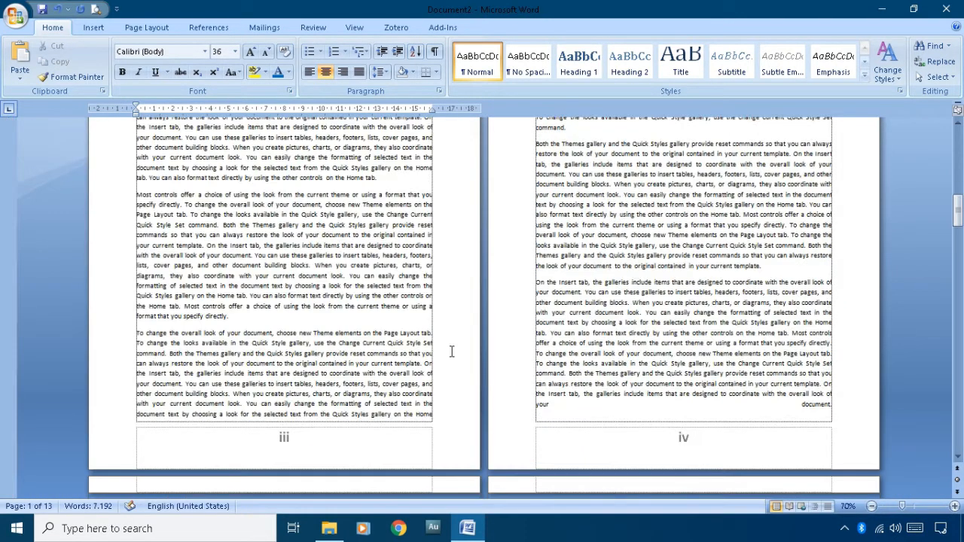
scroll(452, 352, down, 3)
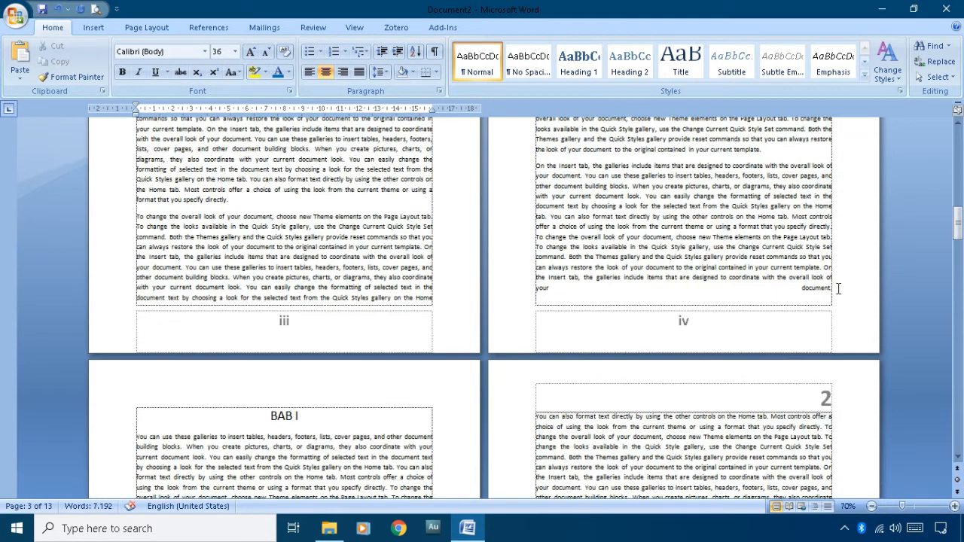
ctrl+scroll(446, 450, down, 3)
click(446, 449)
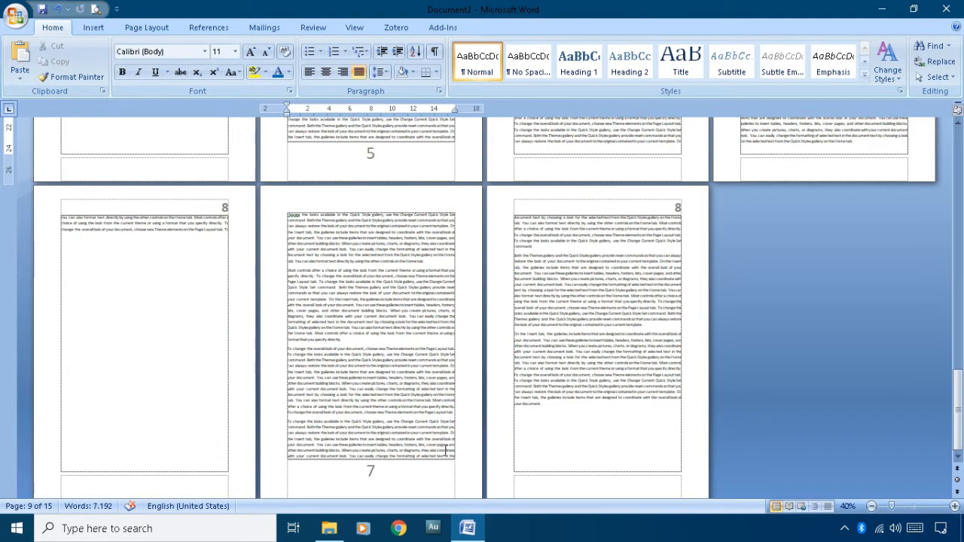
key(ctrl+Home)
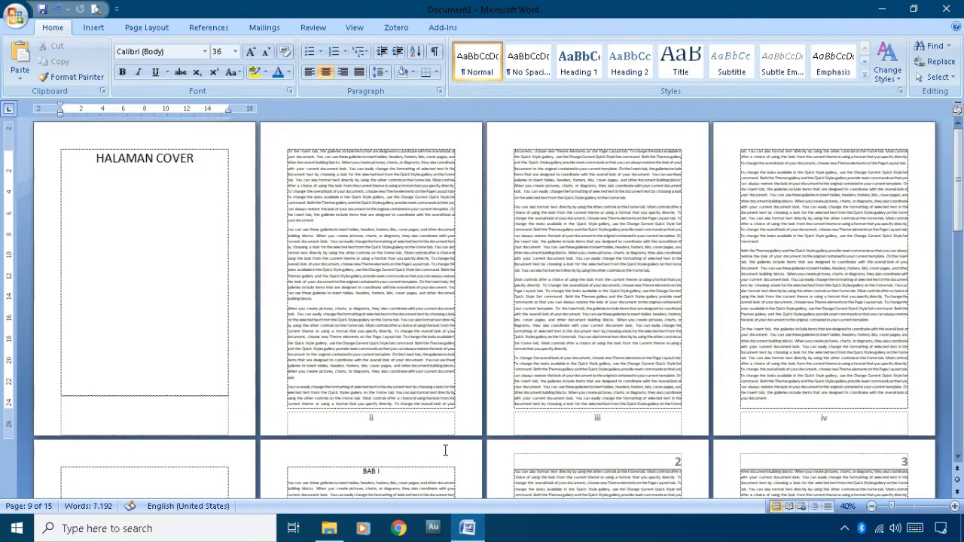